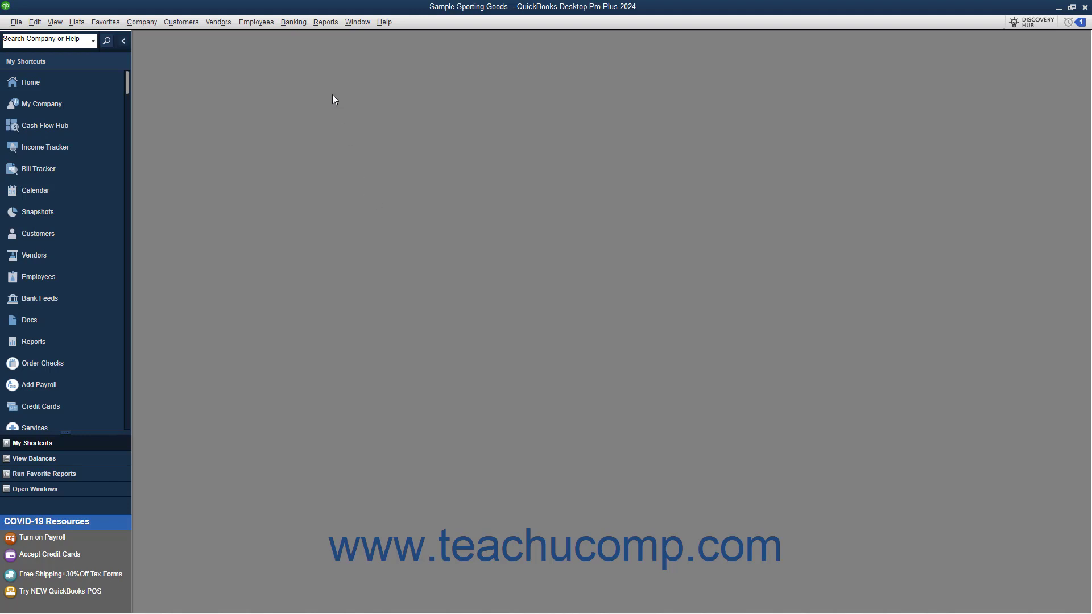
Open the Bank Feeds Center, keep American Express Web Connect, and show the AMEX- Blue card's transactions.
left_click(291, 24)
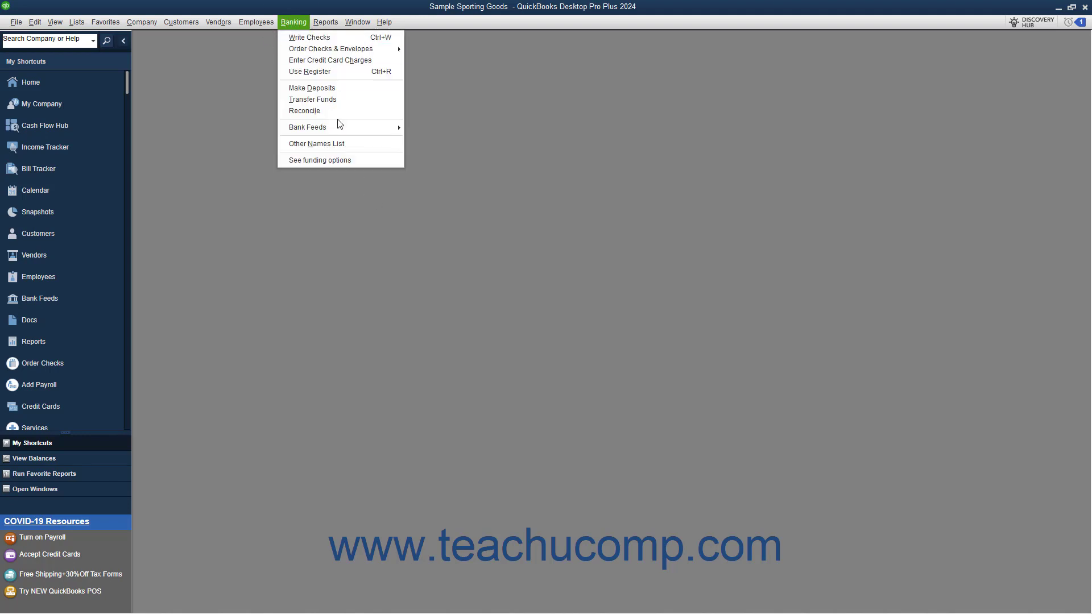
mouse_move(341, 126)
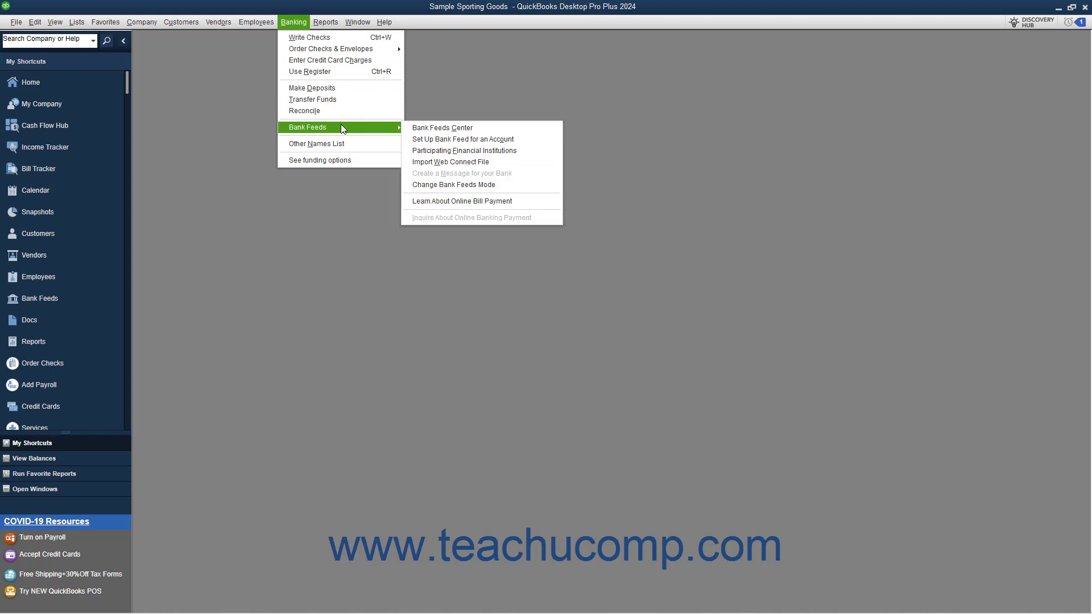
left_click(421, 128)
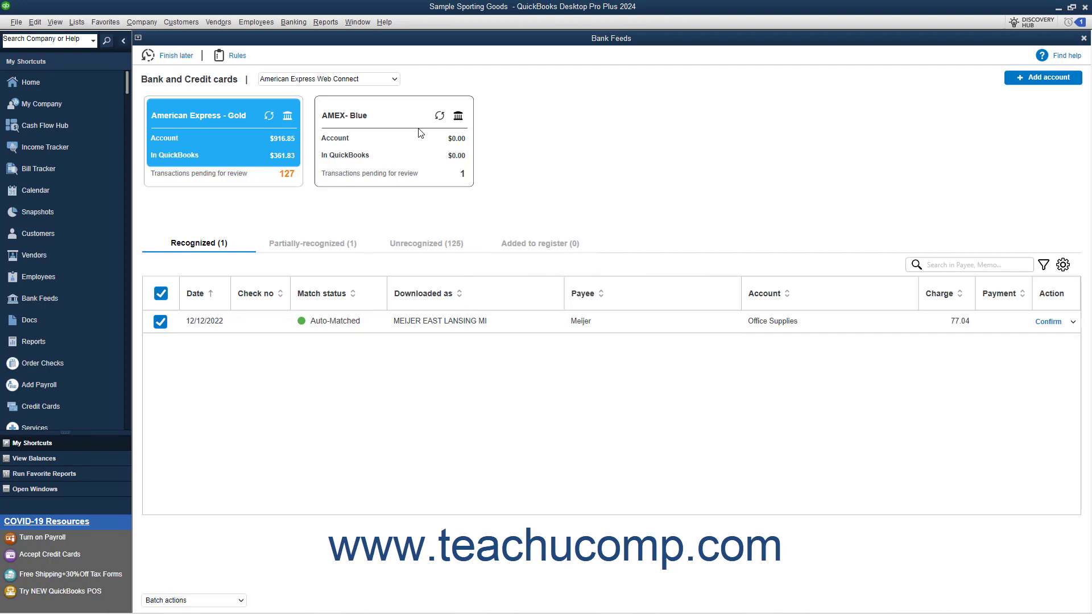
left_click(394, 81)
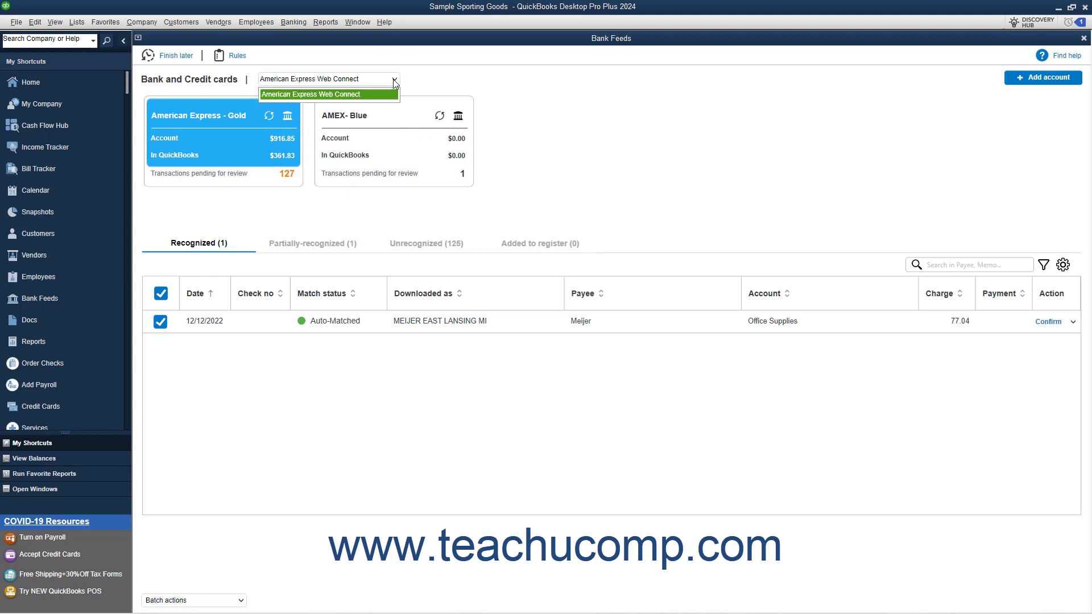
left_click(394, 83)
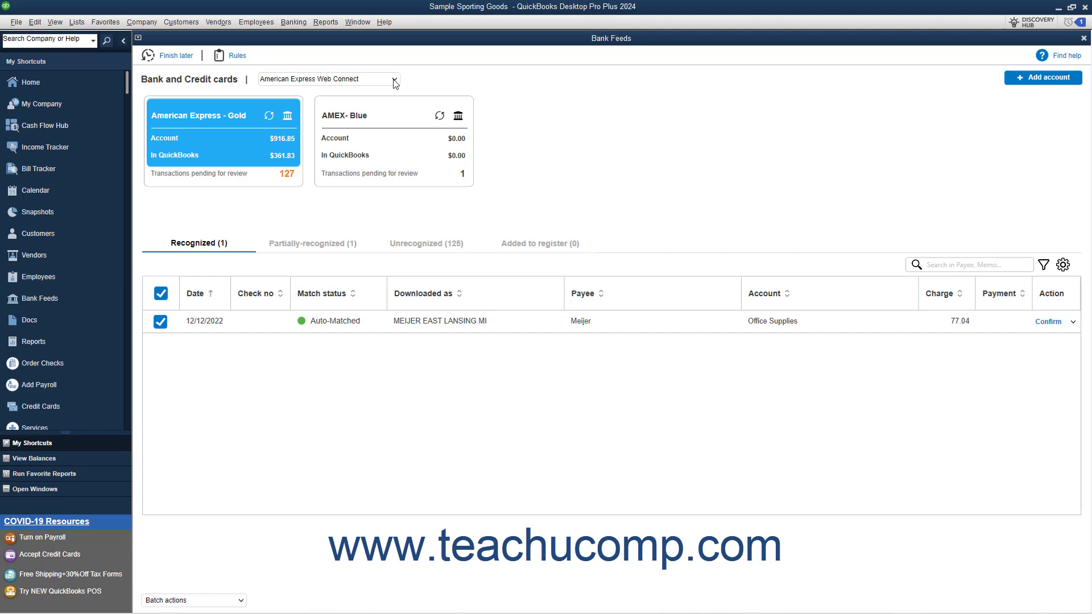
left_click(390, 138)
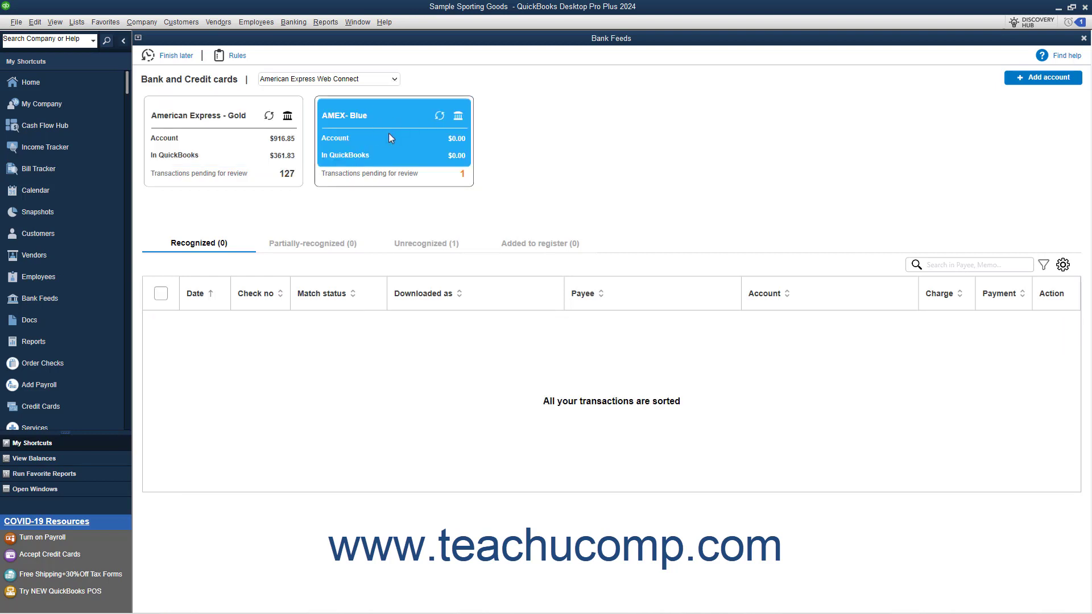
Switch to the American Express - Gold card's feed, which has 127 transactions to review.
left_click(229, 142)
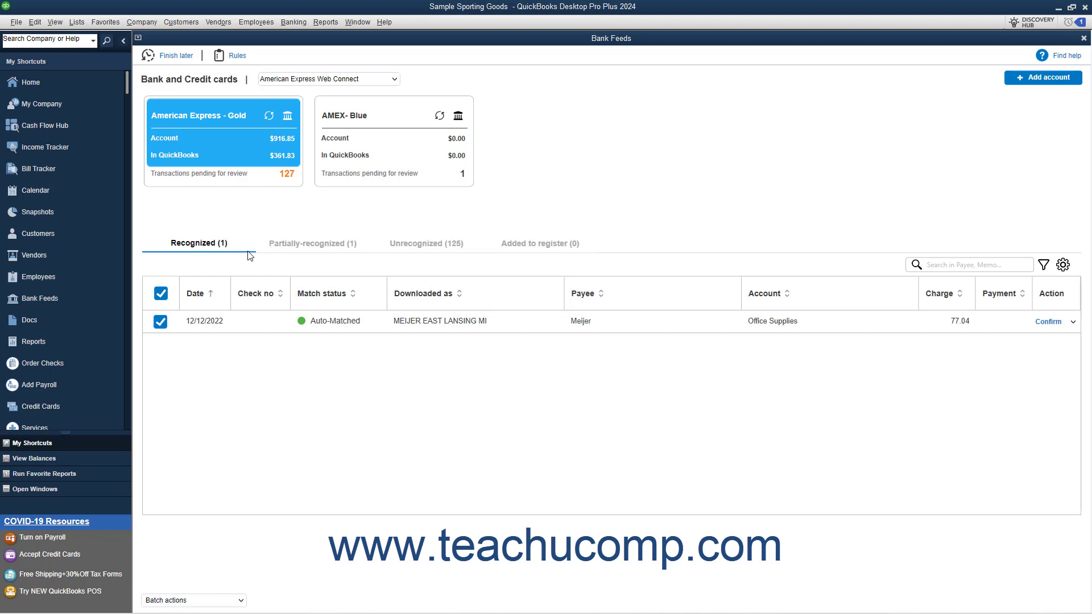
left_click(299, 25)
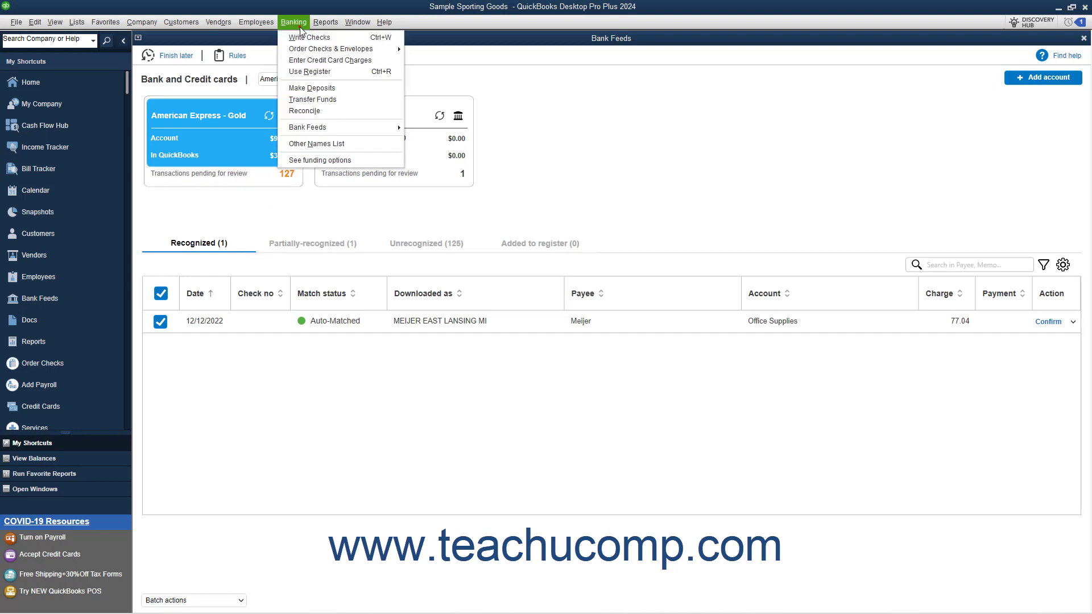
mouse_move(326, 134)
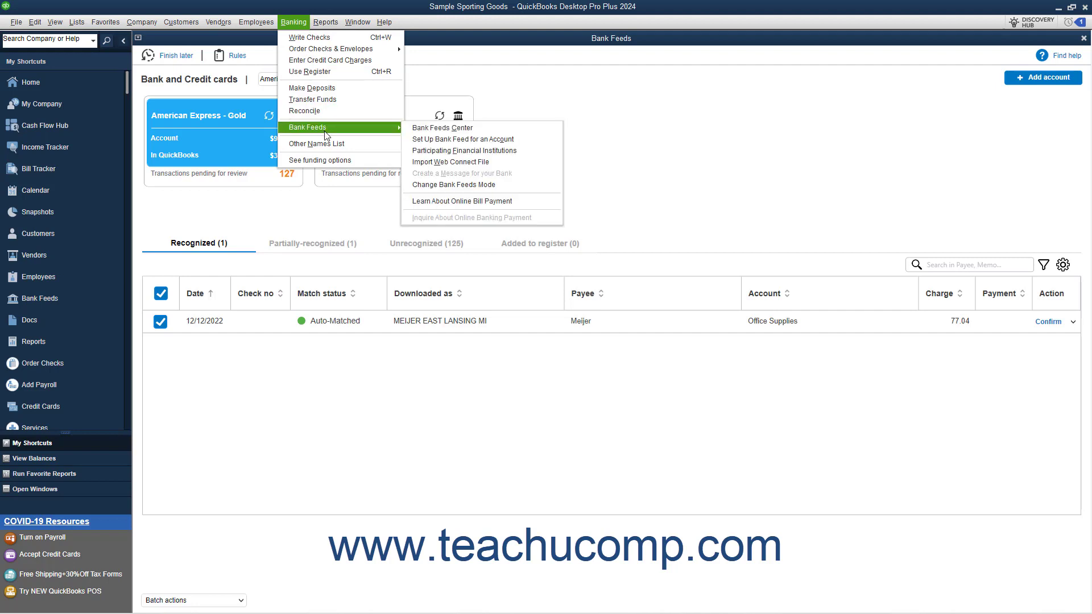
left_click(446, 187)
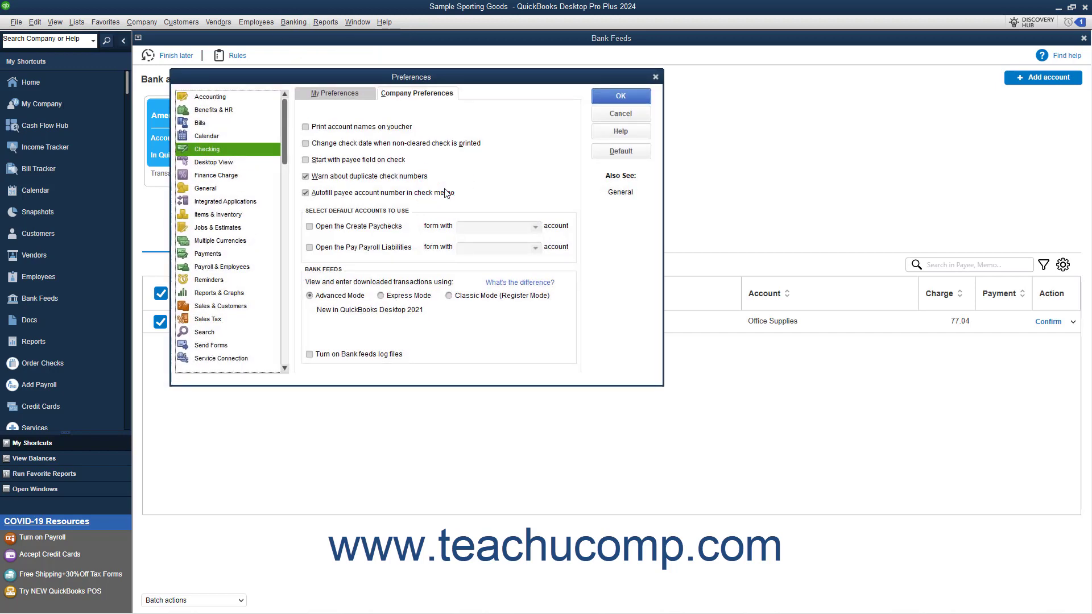
left_click(339, 299)
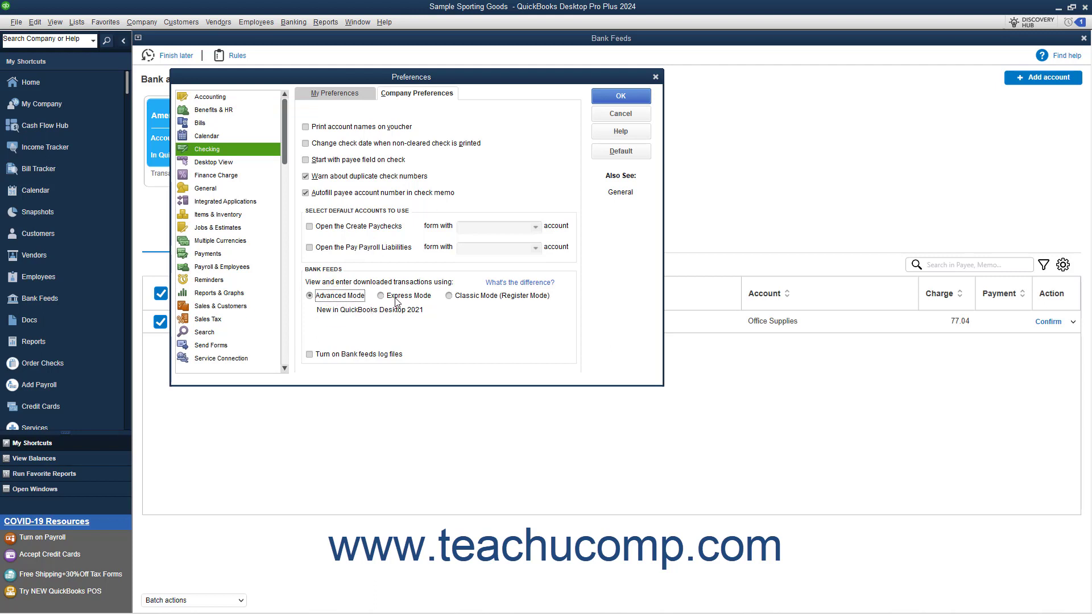
left_click(397, 300)
left_click(467, 298)
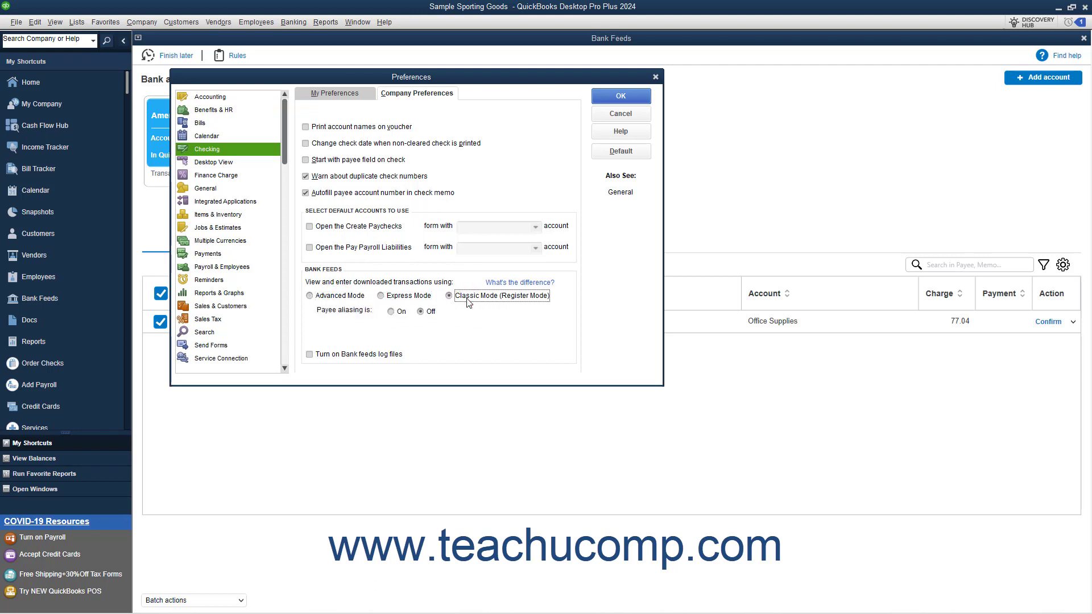
left_click(358, 297)
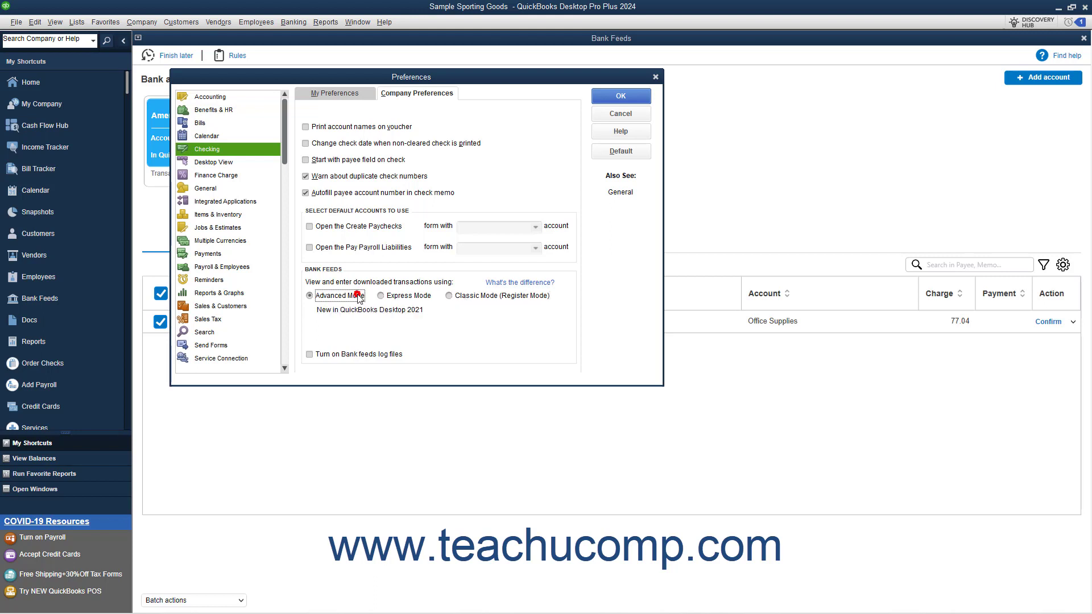
left_click(609, 101)
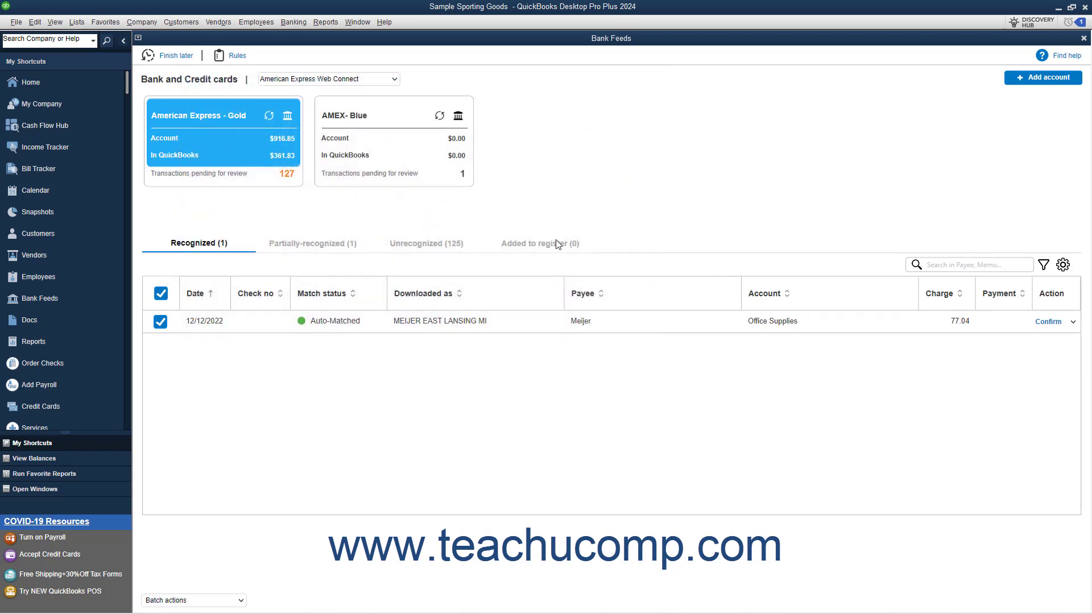
Check the Partially-recognized and Recognized tabs, ending on the 125 unrecognized Gold card transactions.
left_click(306, 249)
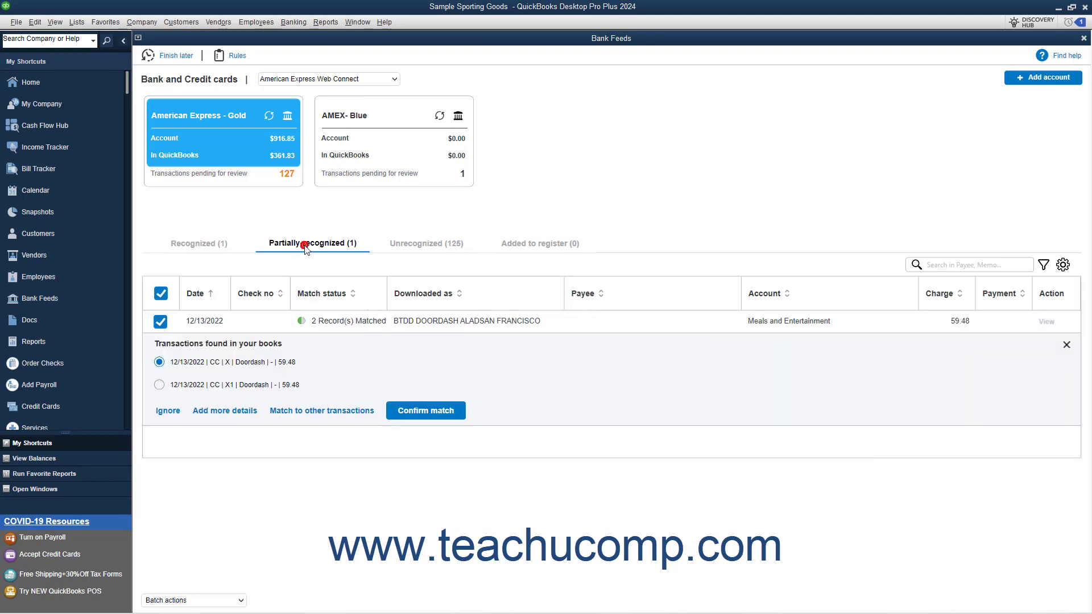
left_click(427, 246)
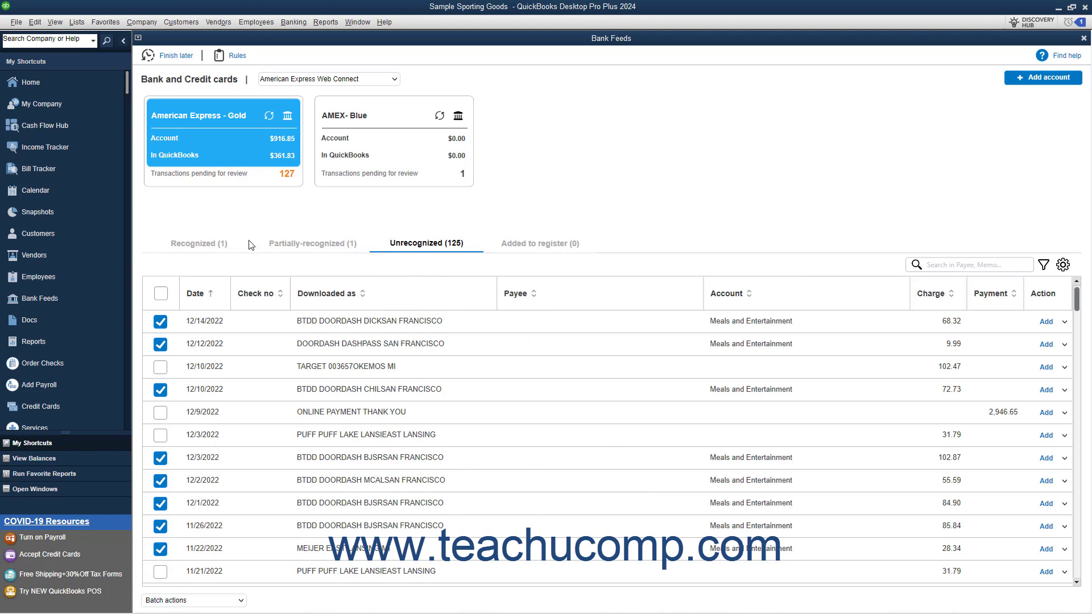
left_click(207, 245)
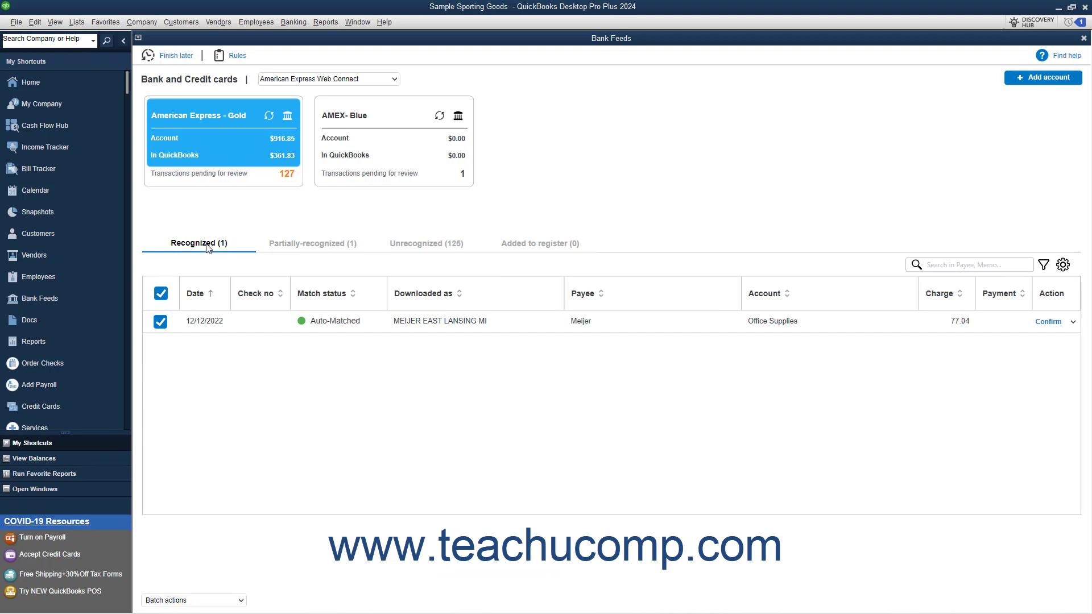
left_click(308, 246)
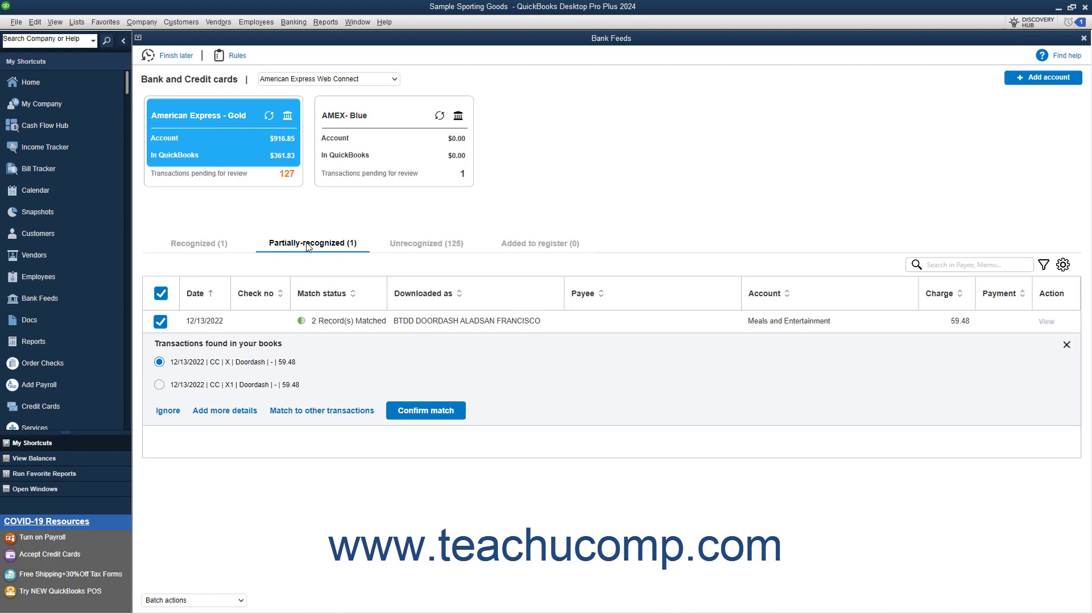
left_click(405, 247)
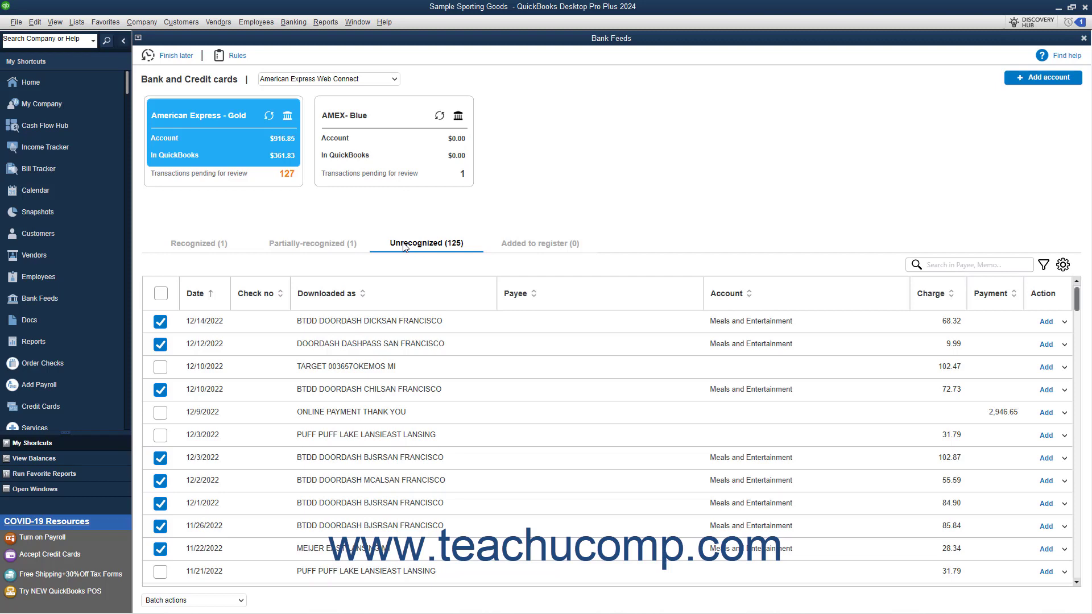
Return to the Recognized tab showing the auto-matched Meijer $77.04 charge.
left_click(222, 248)
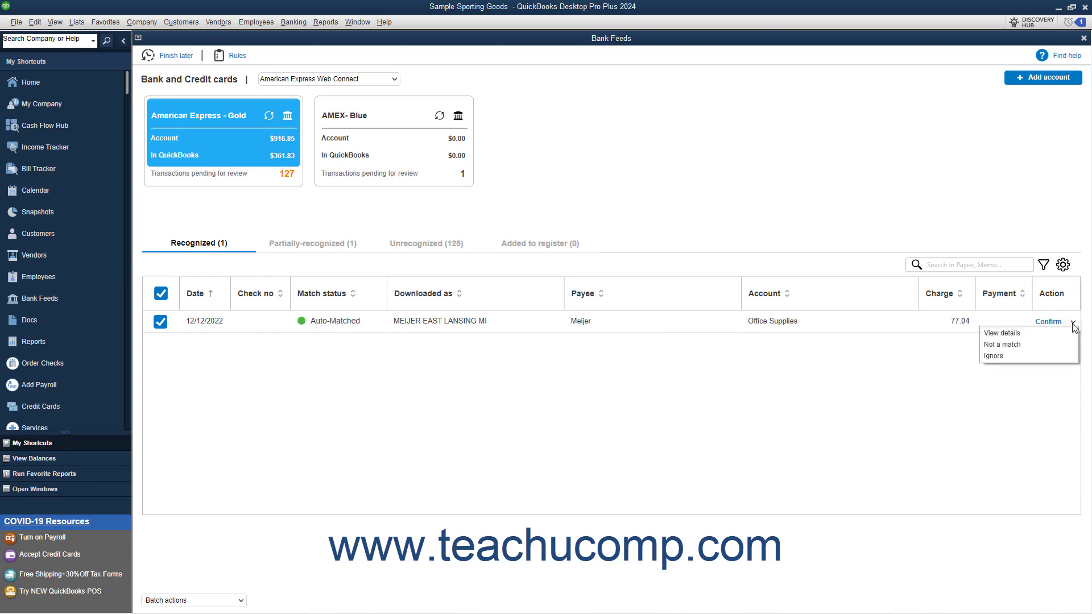
View the matched Meijer $77.04 charge's details, then close the credit card charge window.
left_click(1022, 334)
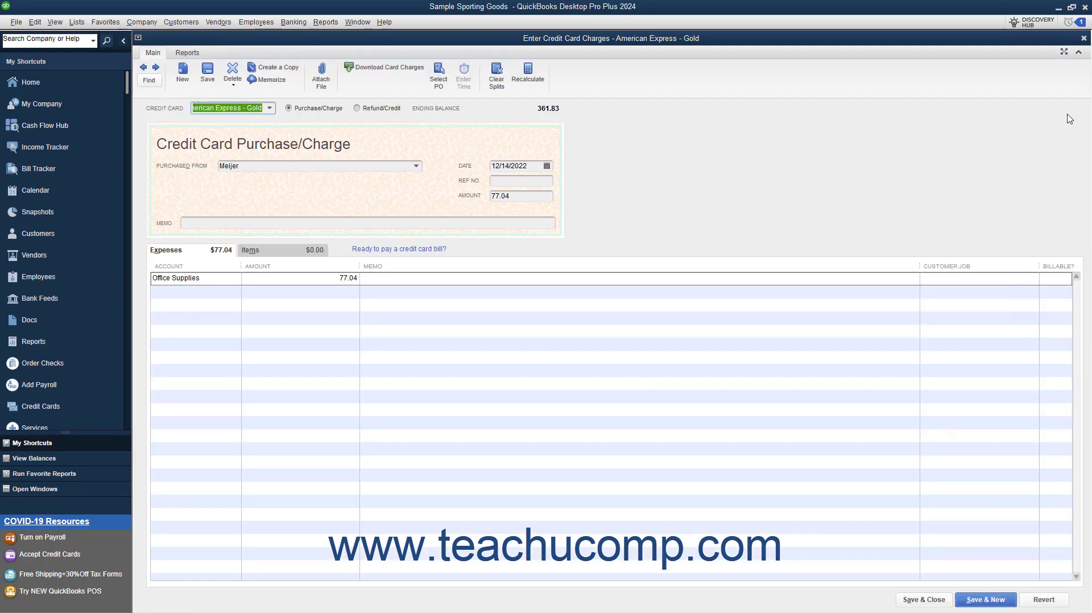
left_click(1084, 38)
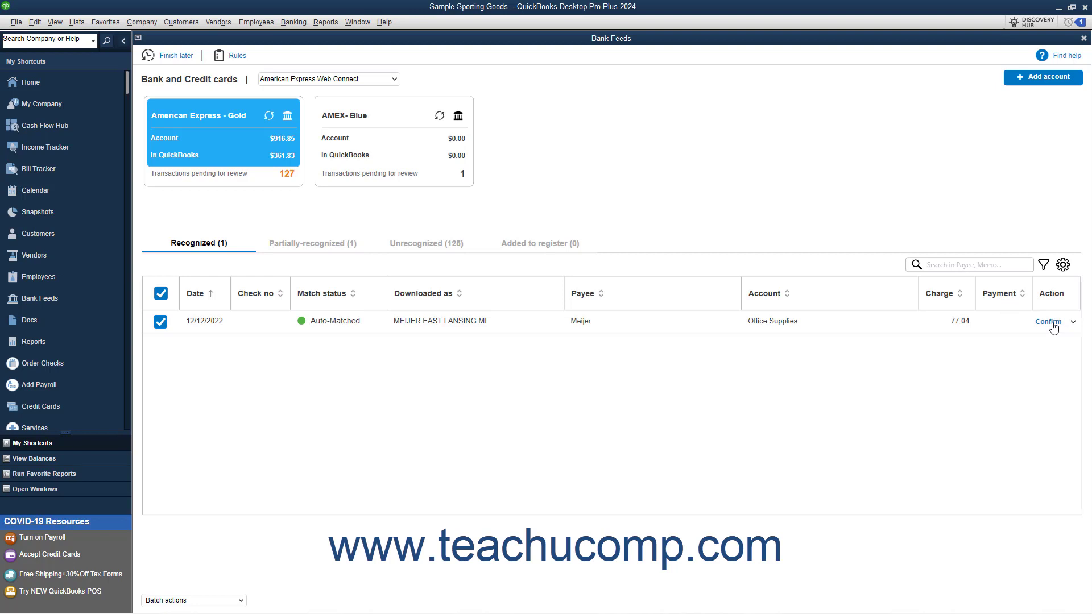
Review the Not a match and Ignore options, then confirm the Meijer $77.04 match.
left_click(1074, 322)
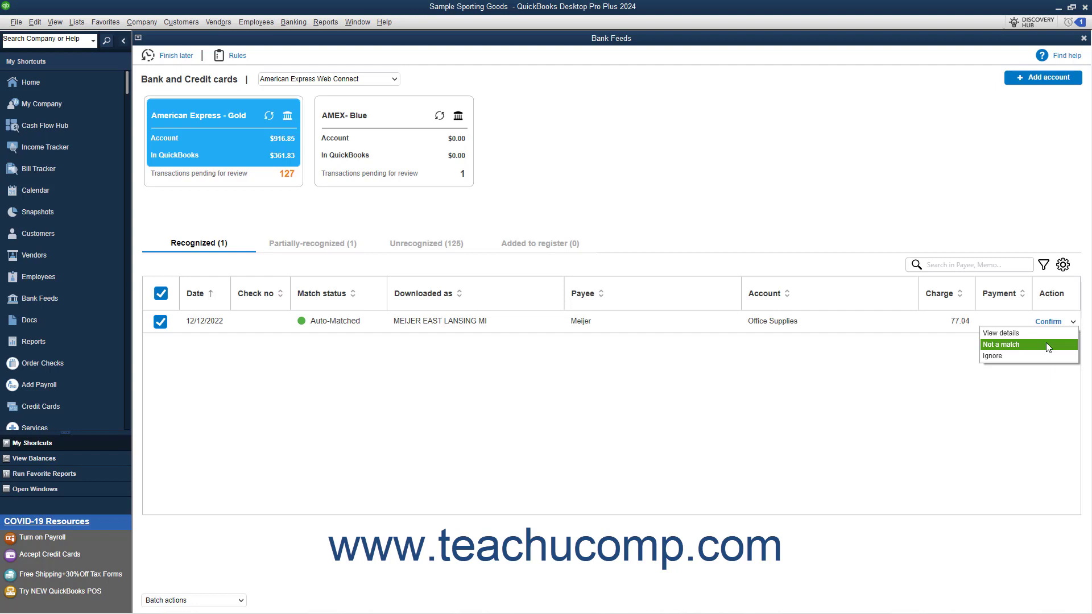
left_click(956, 357)
left_click(1050, 323)
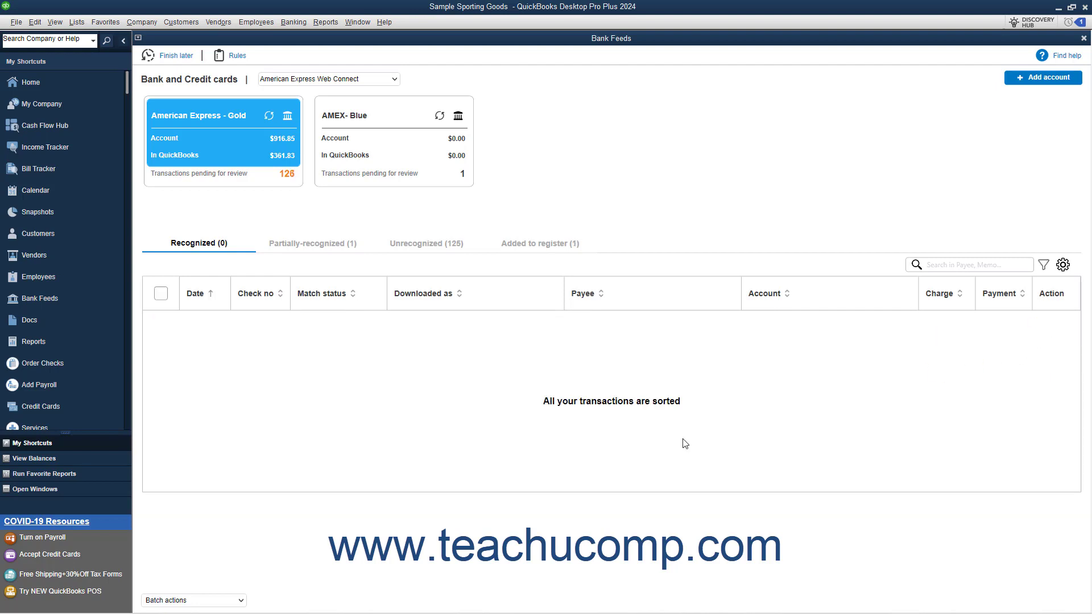
Compare the X and X1 match candidates for the Doordash $59.48 charge, then list other transactions to match.
left_click(342, 247)
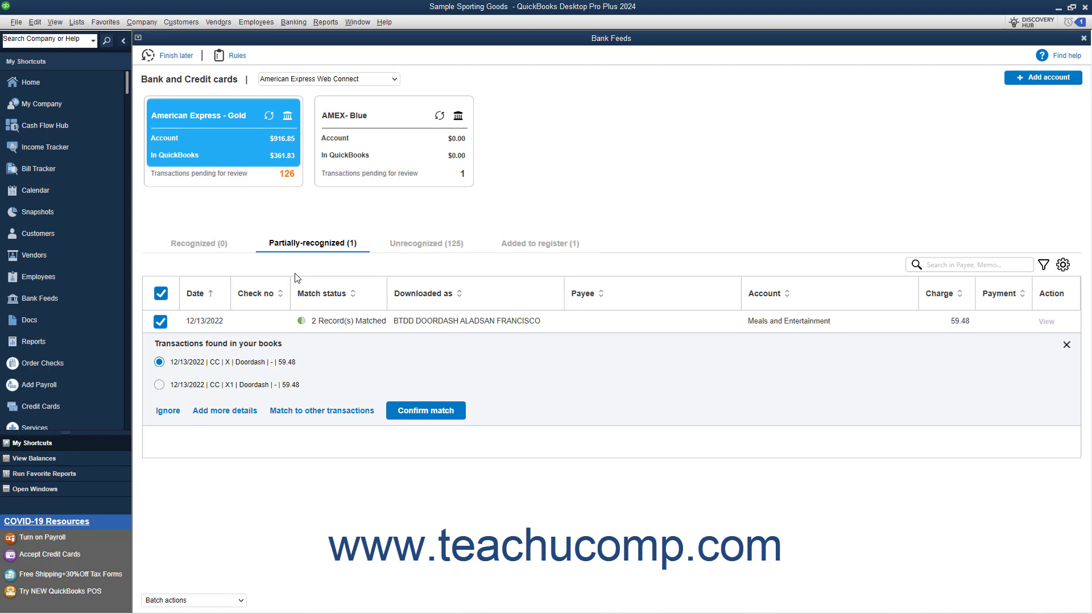
left_click(261, 321)
left_click(160, 386)
left_click(160, 363)
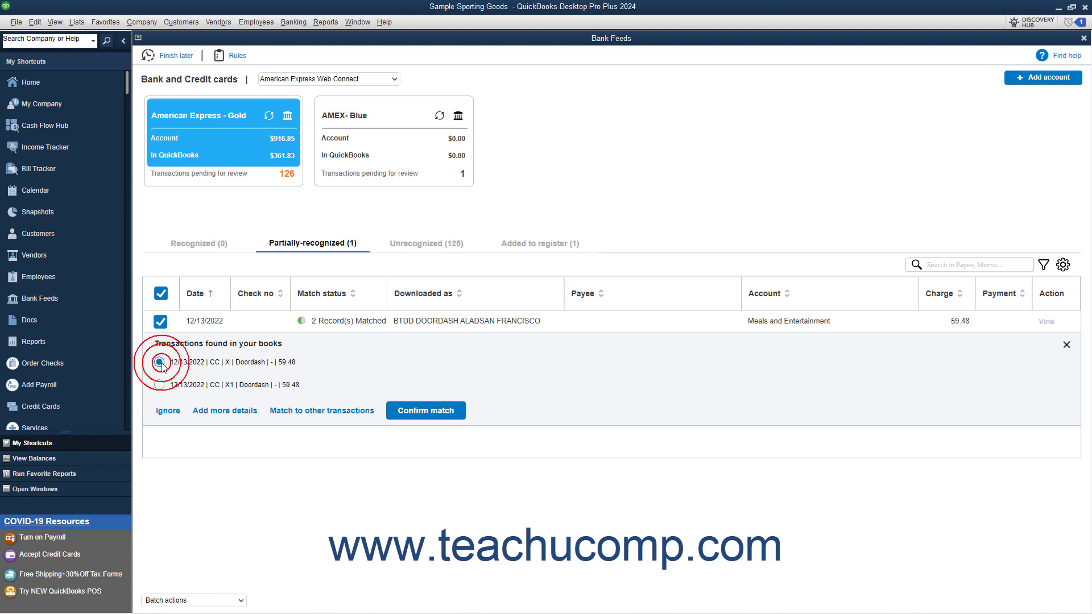
left_click(407, 415)
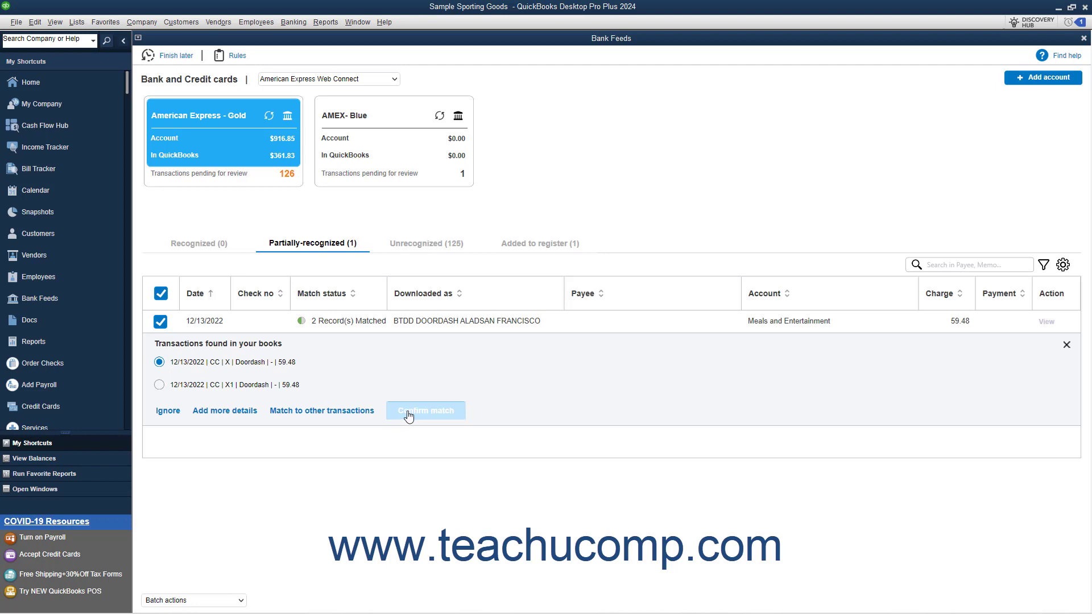
left_click(367, 411)
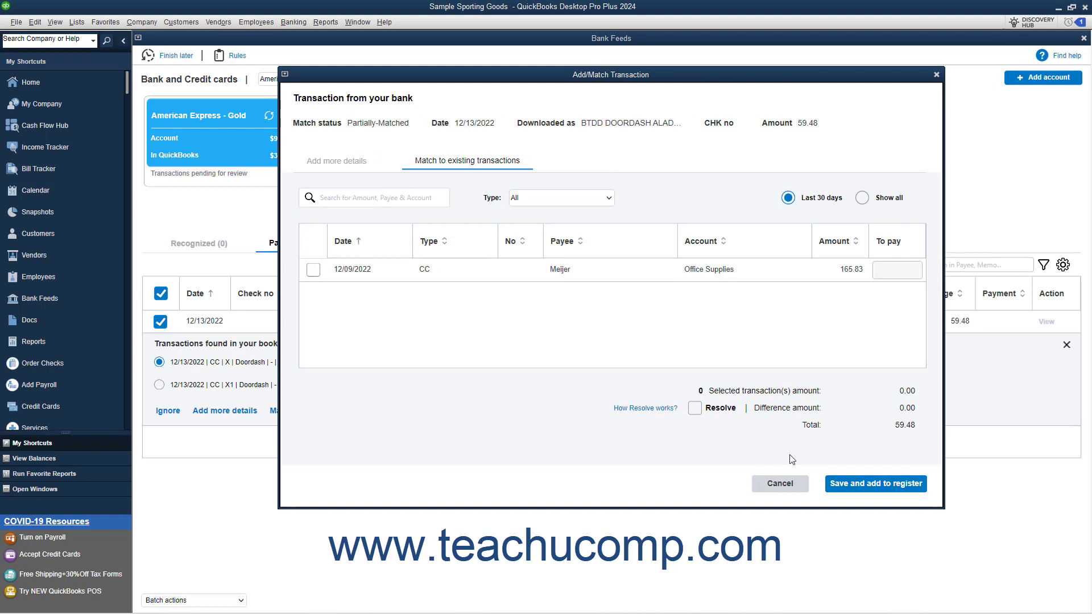
Cancel the match dialog, reopen Add more details for the 59.48 DoorDash charge, and cancel again.
left_click(780, 484)
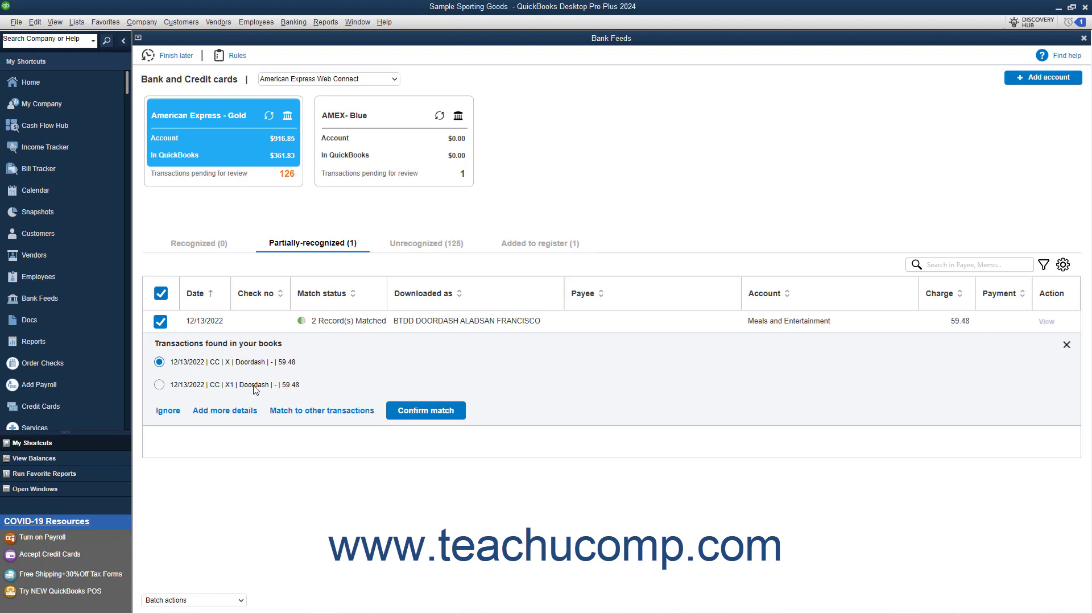
left_click(223, 410)
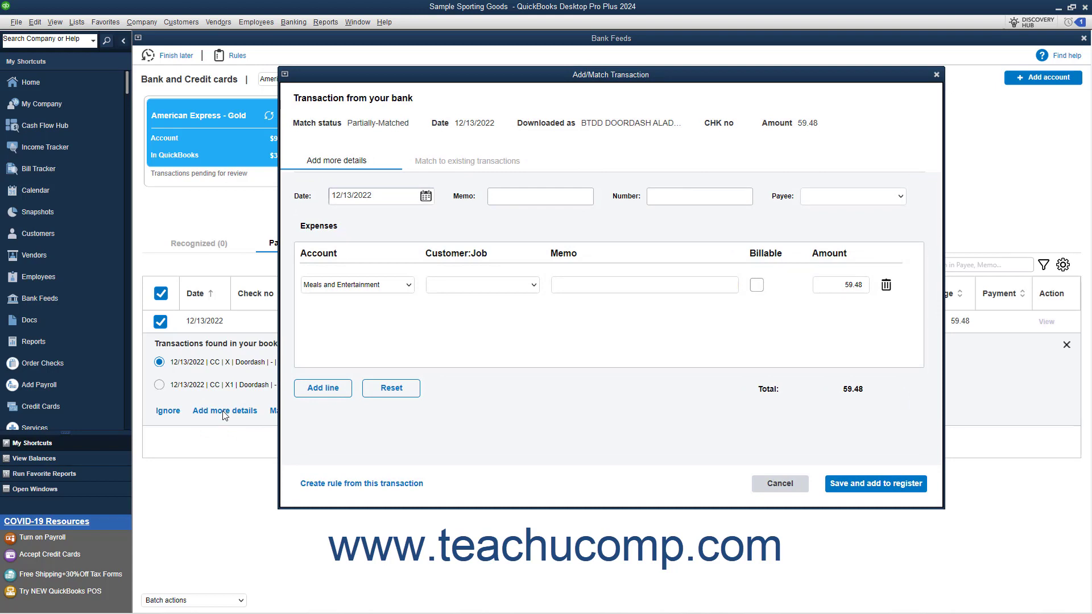
left_click(852, 485)
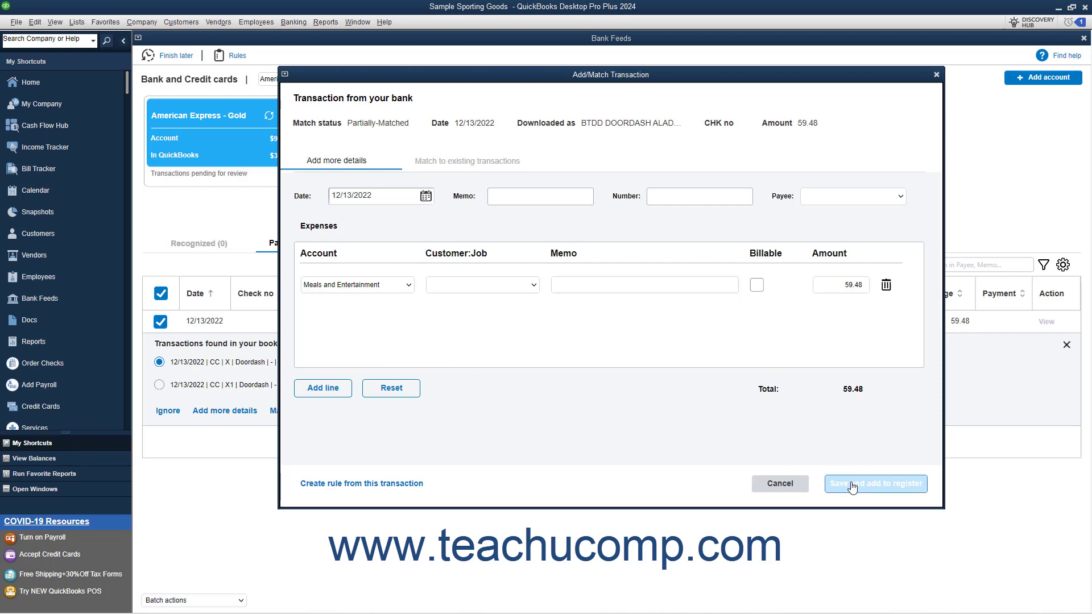
left_click(778, 482)
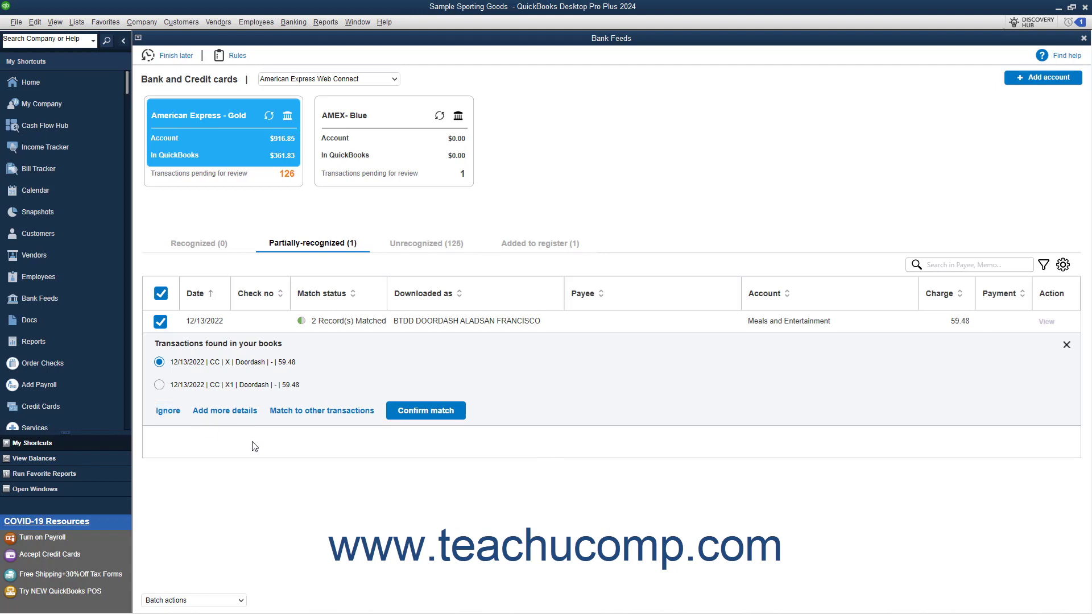
From Unrecognized, set payee Doordash on the 12/14/2022 68.32 charge and save it to the register.
left_click(412, 248)
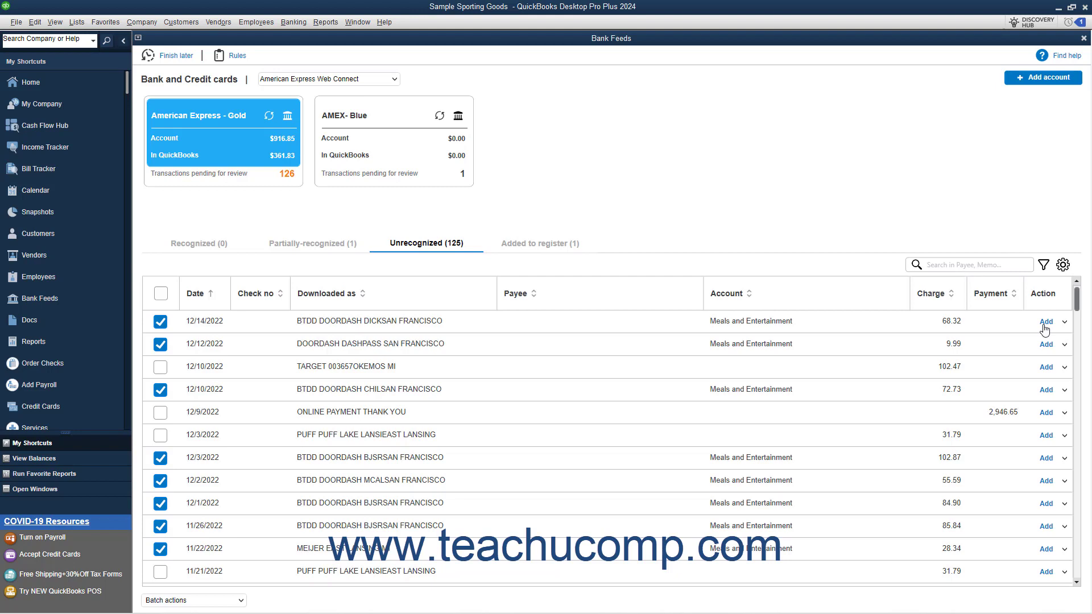
left_click(1064, 322)
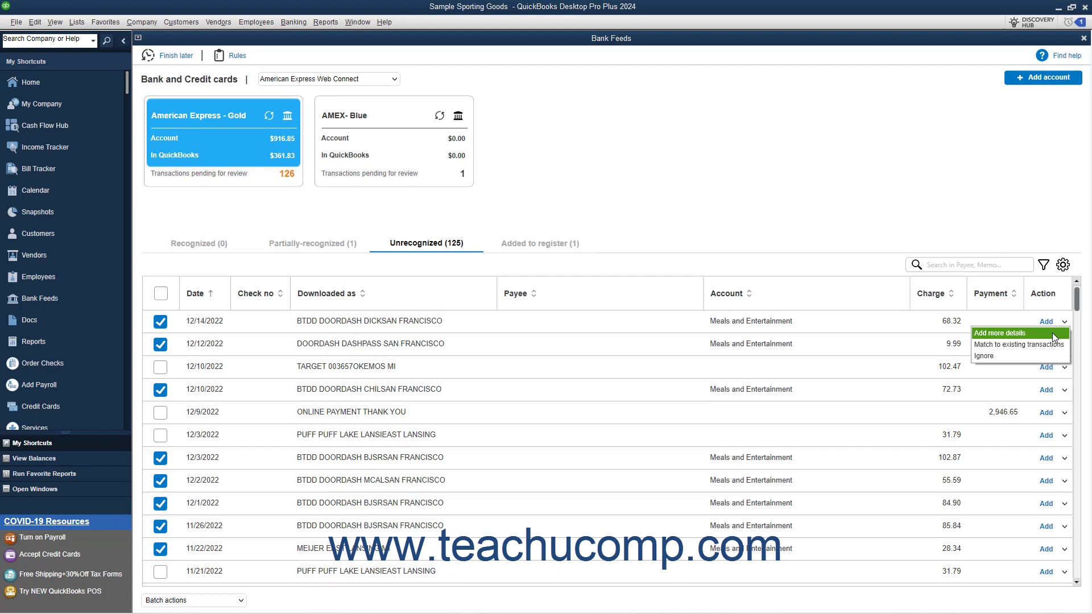
left_click(1052, 334)
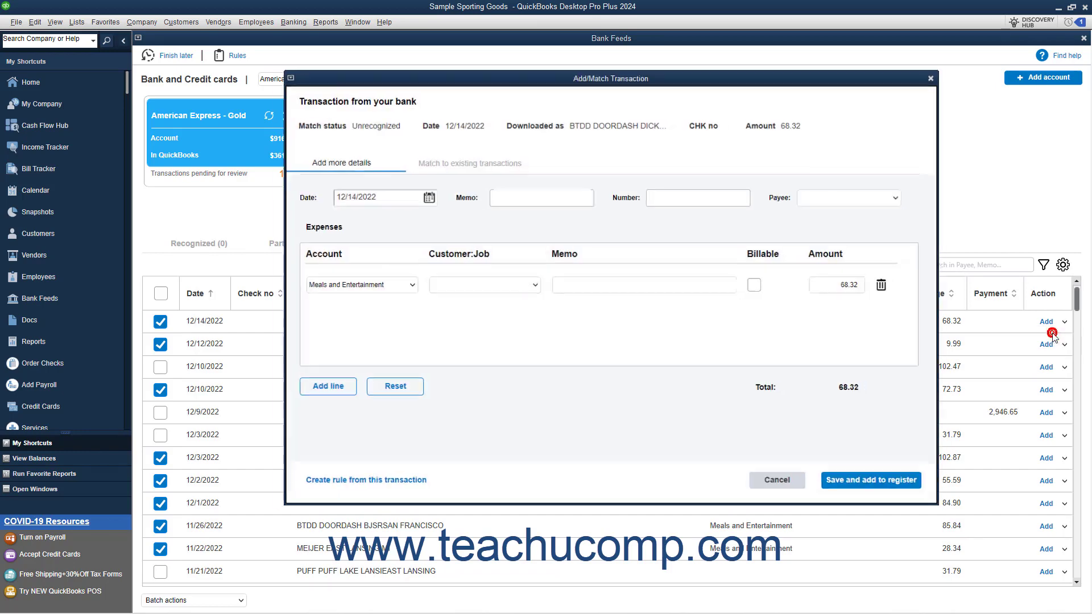
left_click(899, 197)
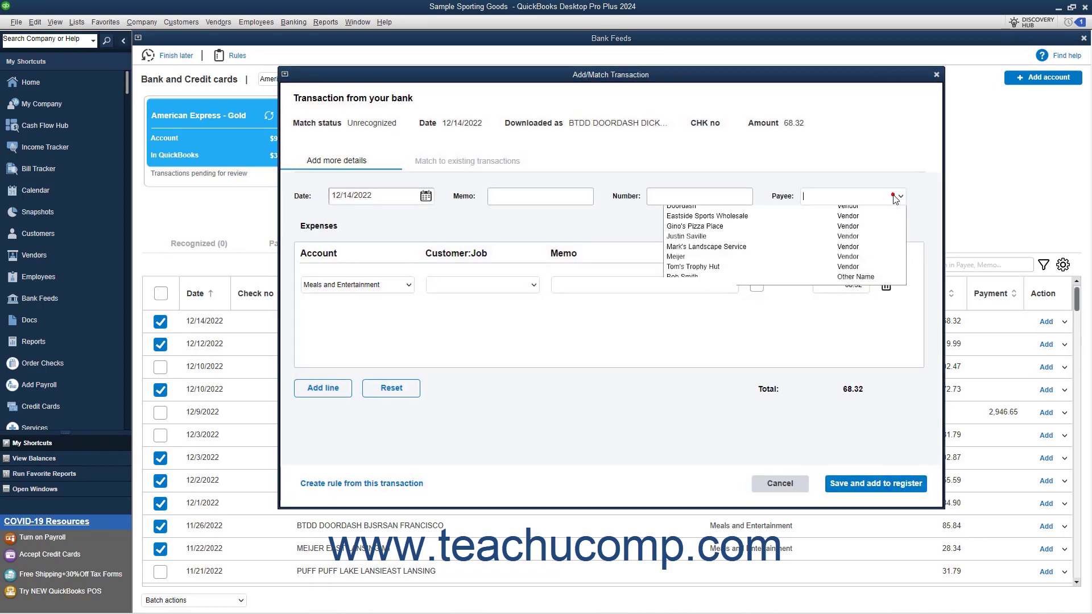
left_click(826, 274)
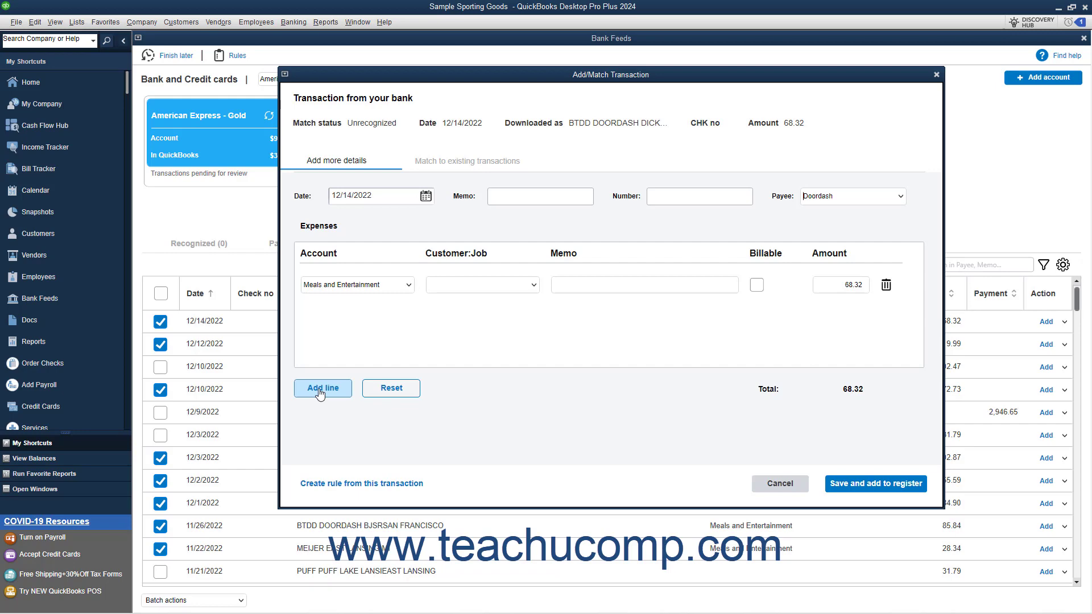
left_click(865, 495)
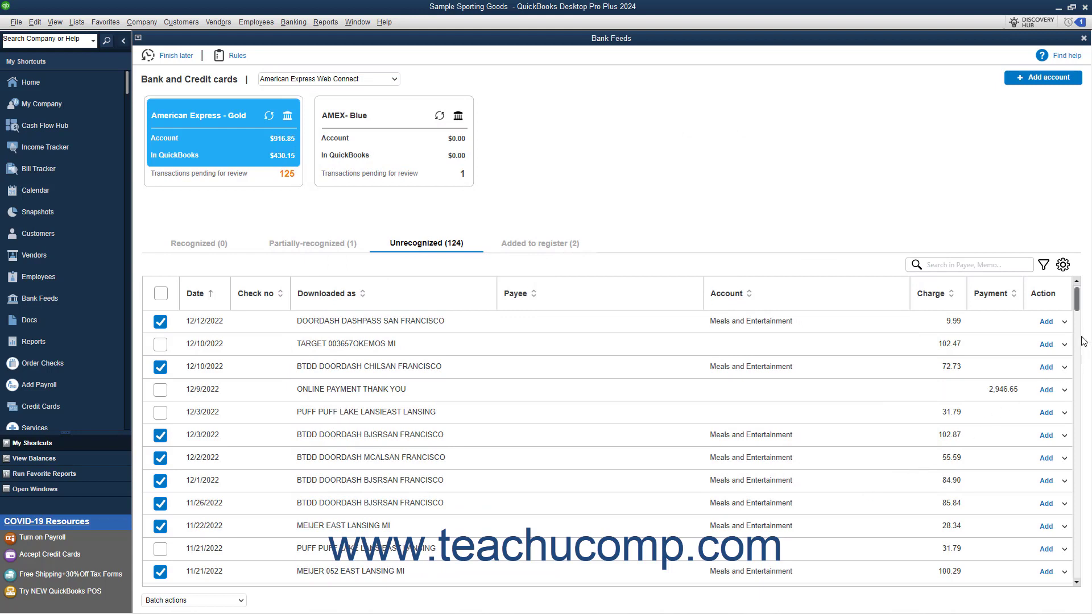
left_click(1064, 325)
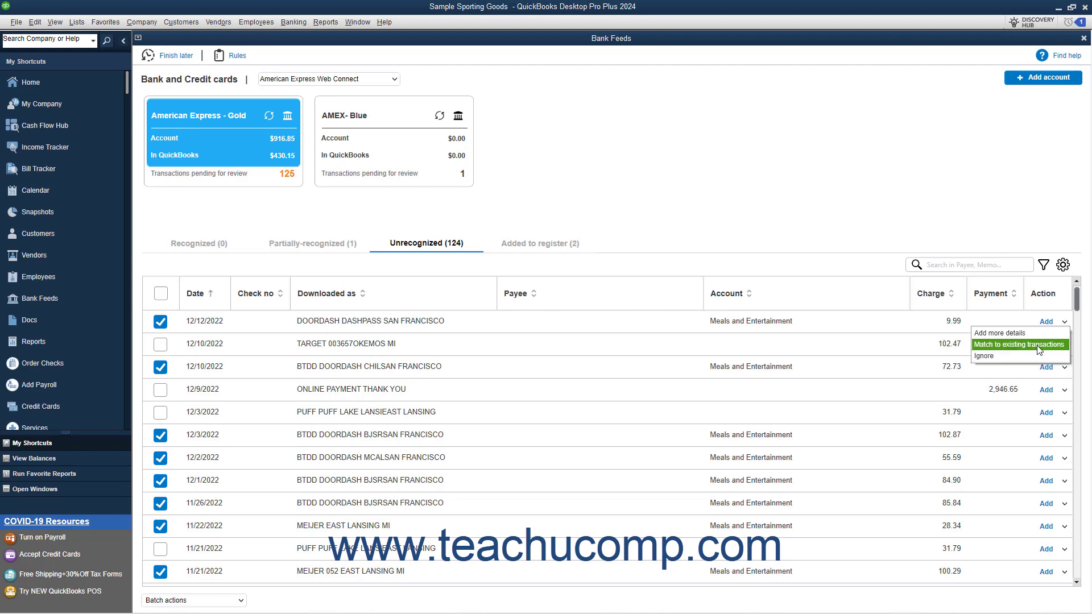
left_click(1039, 346)
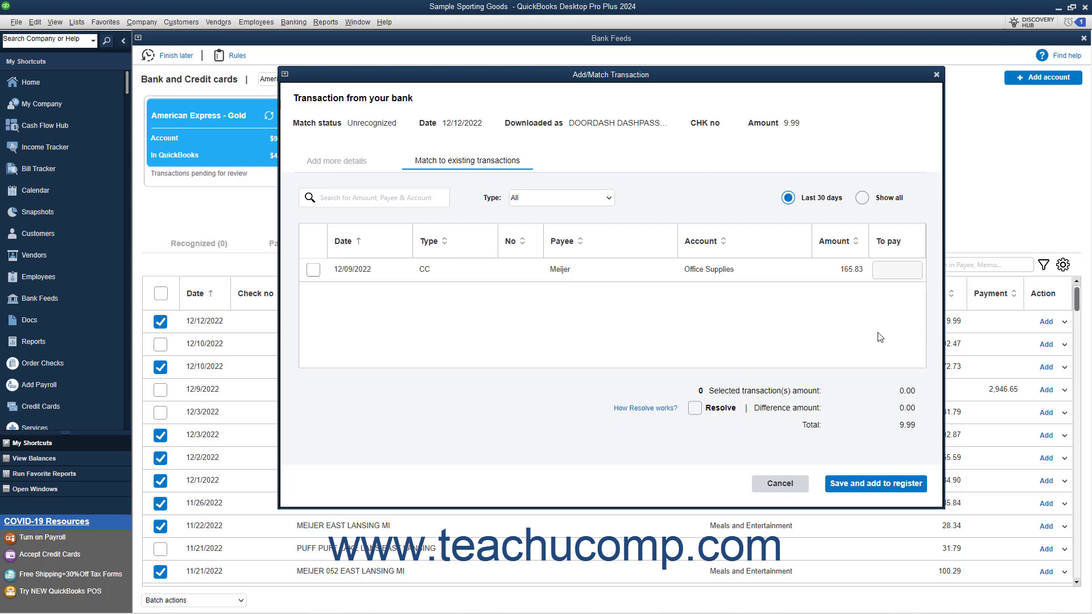
left_click(695, 408)
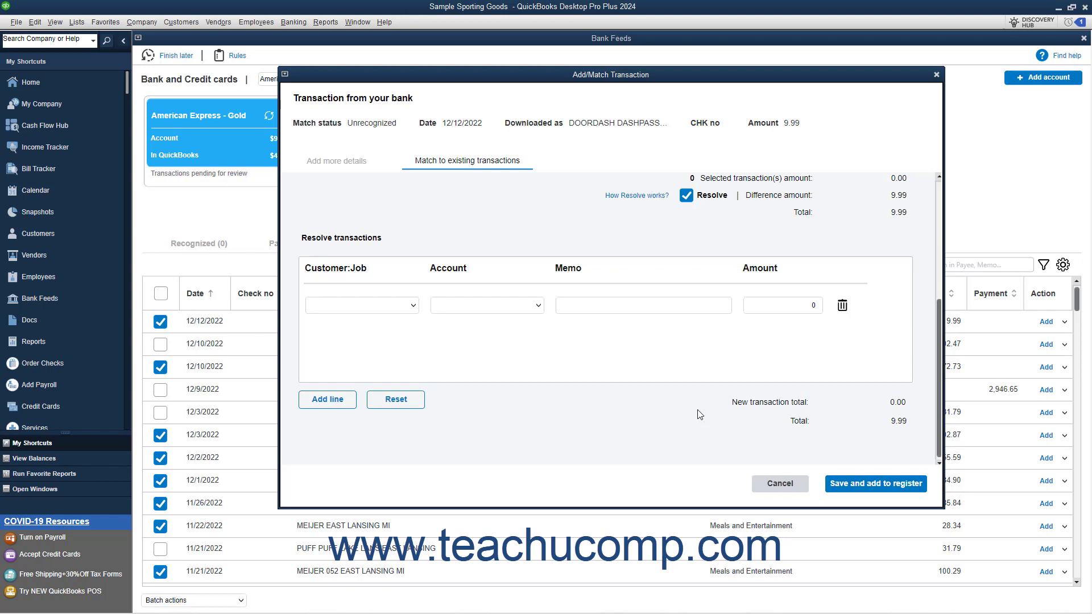
left_click(687, 196)
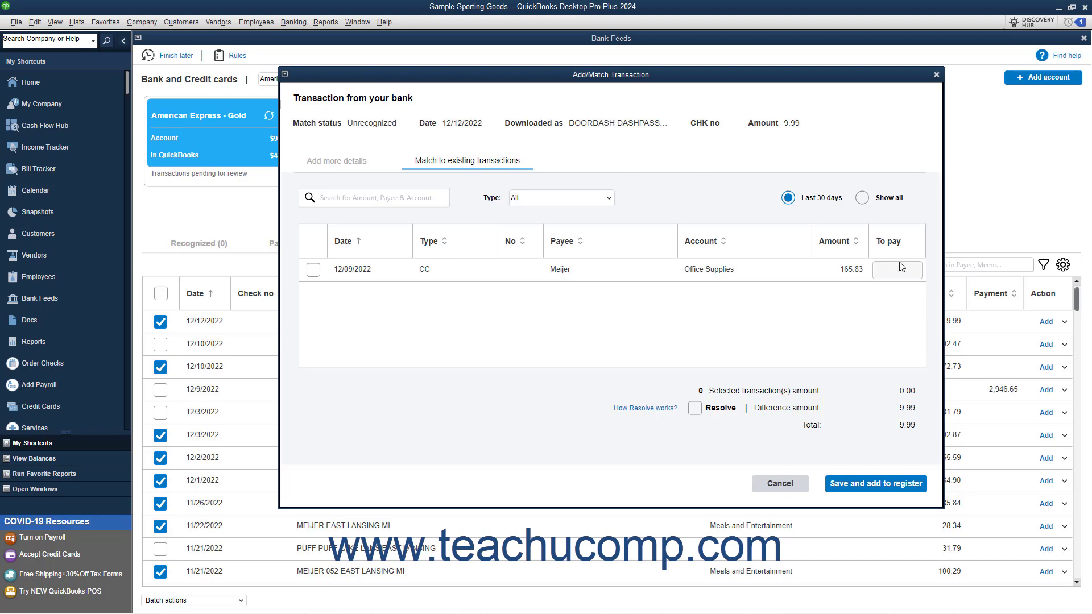
left_click(887, 274)
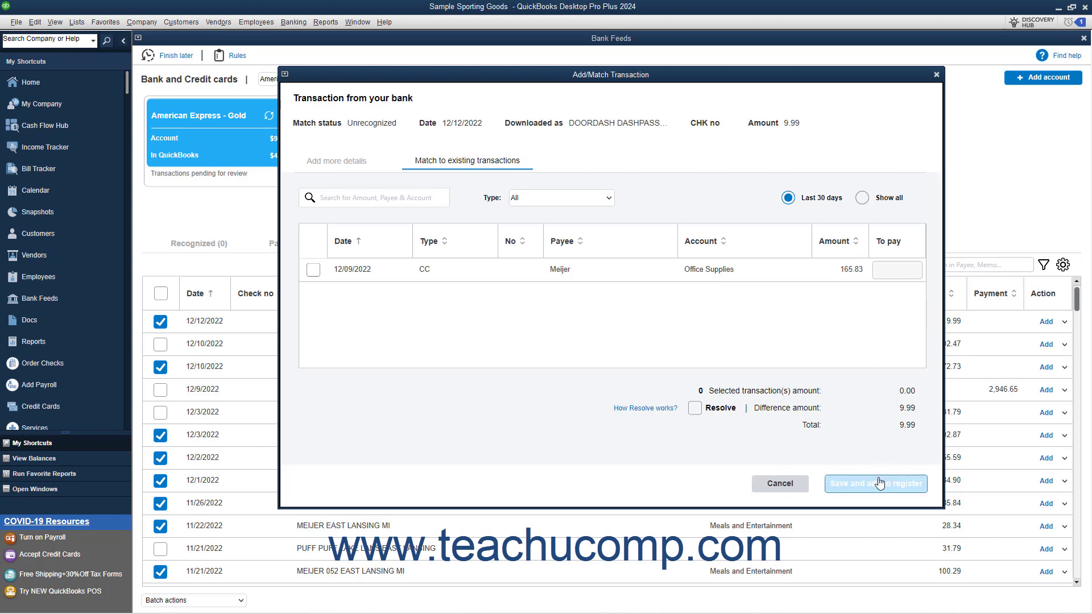
left_click(799, 486)
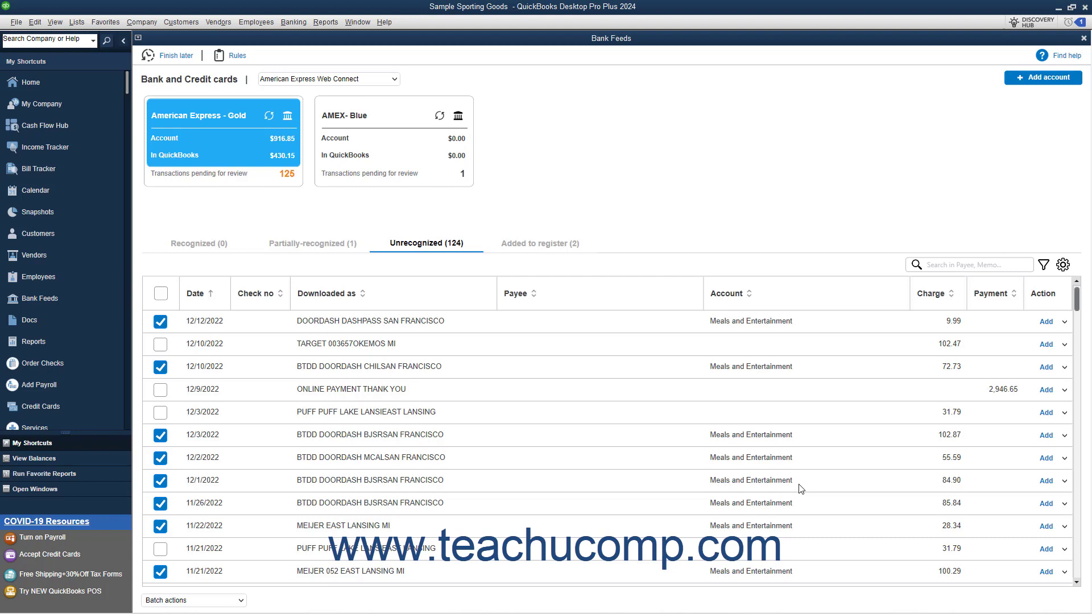
Record the 12/9/2022 2,946.65 online payment as a Checking transfer with payee American Express.
left_click(1063, 392)
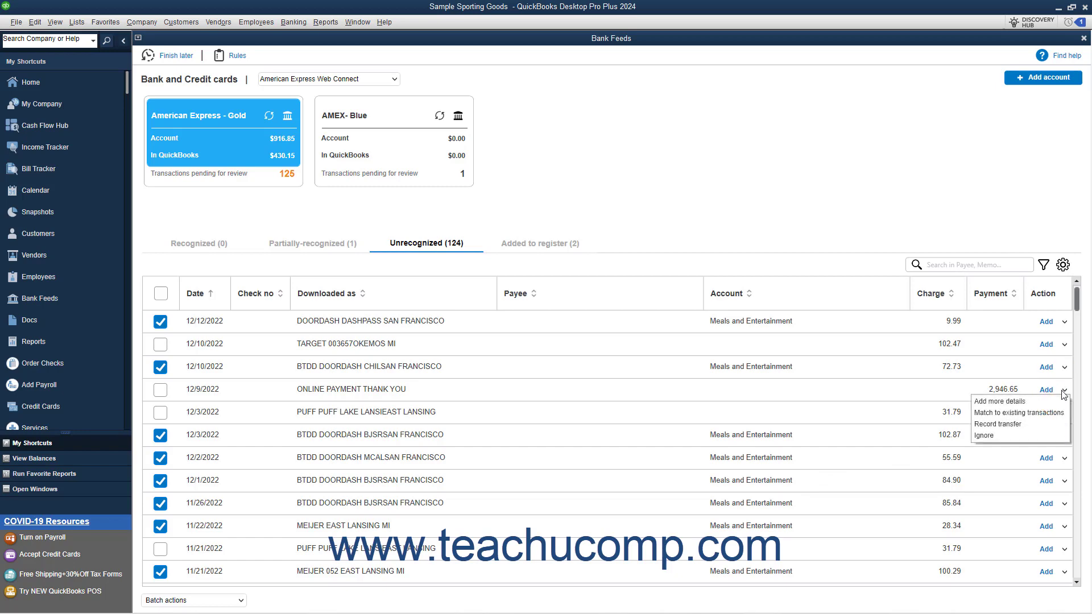
left_click(1044, 426)
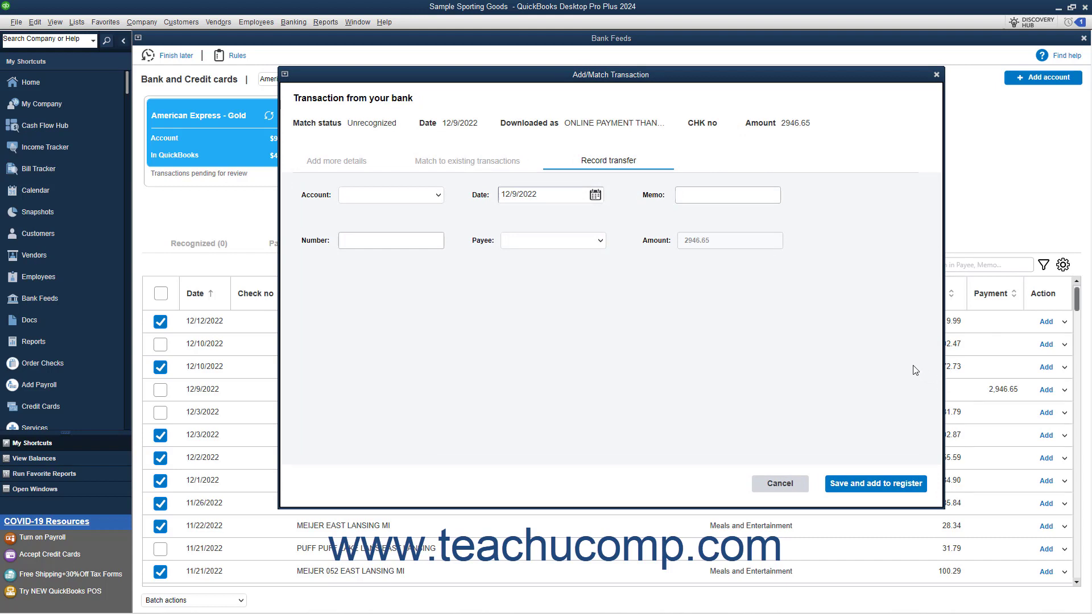
left_click(437, 195)
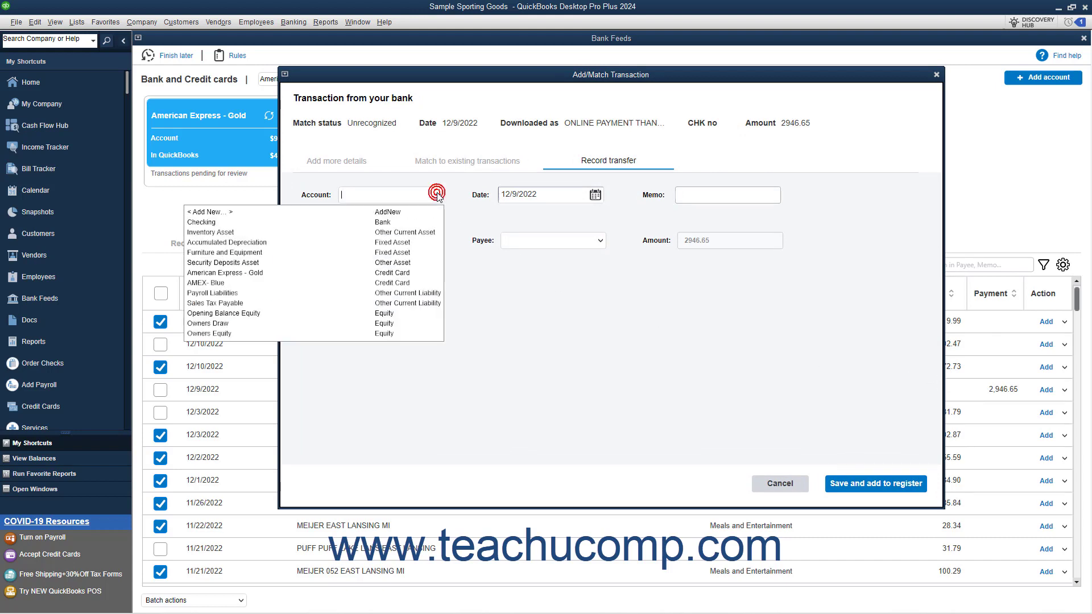
left_click(419, 223)
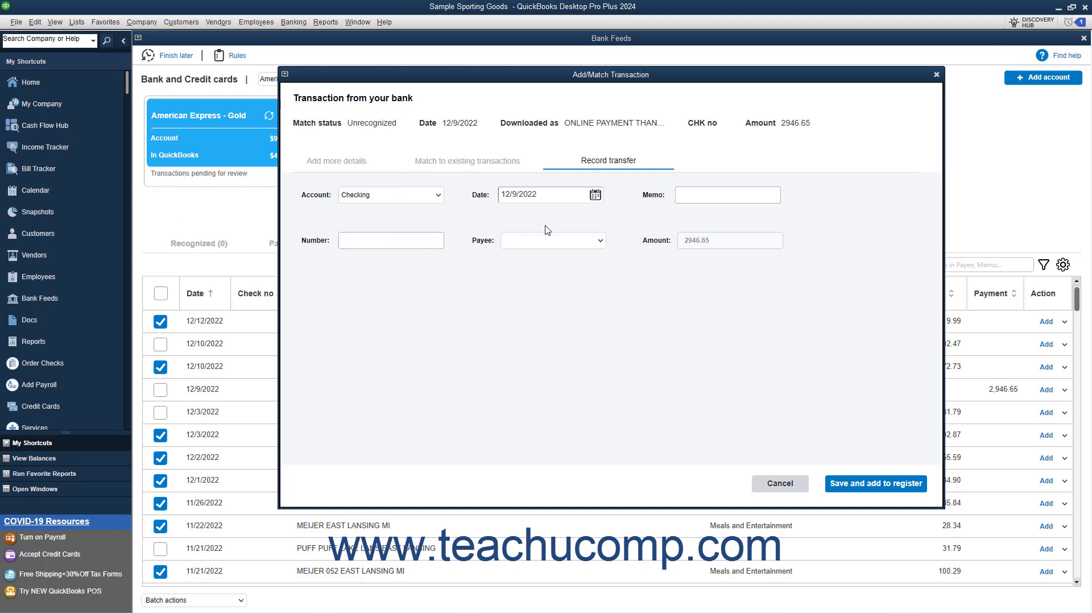
left_click(601, 240)
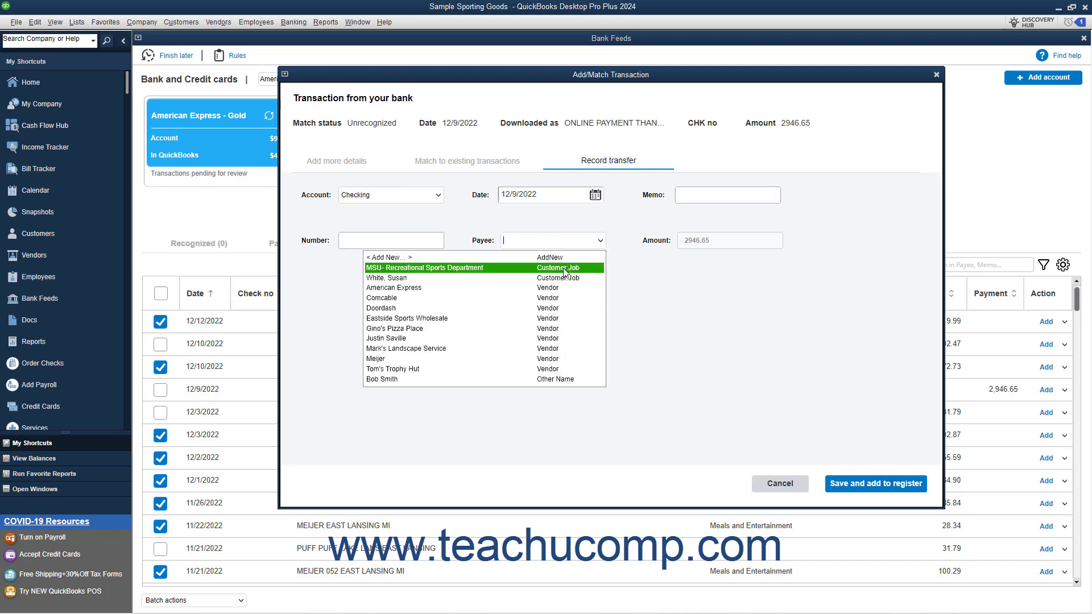
left_click(567, 289)
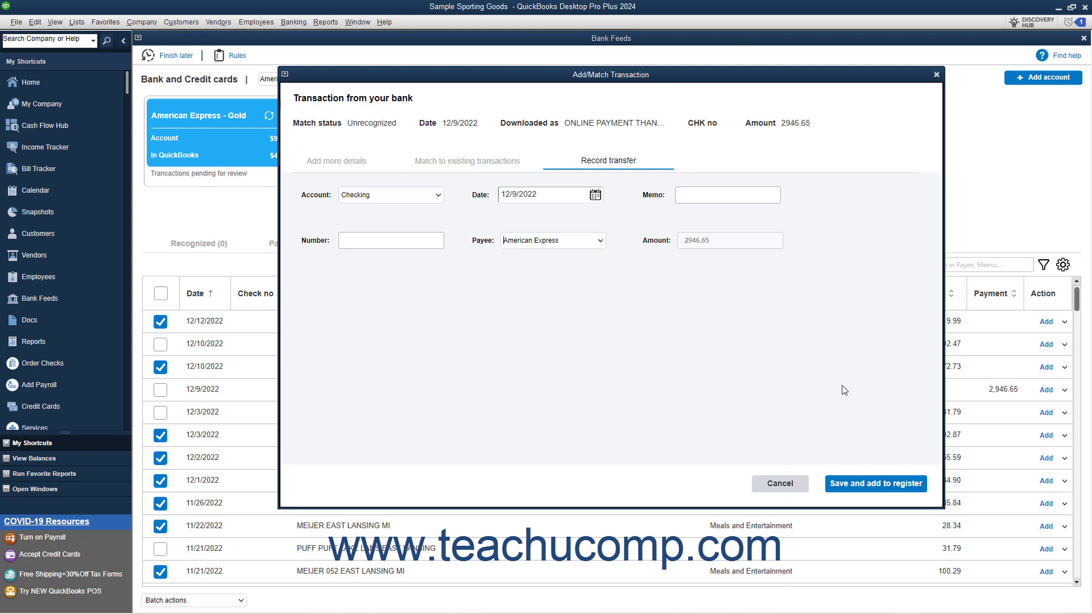
left_click(866, 483)
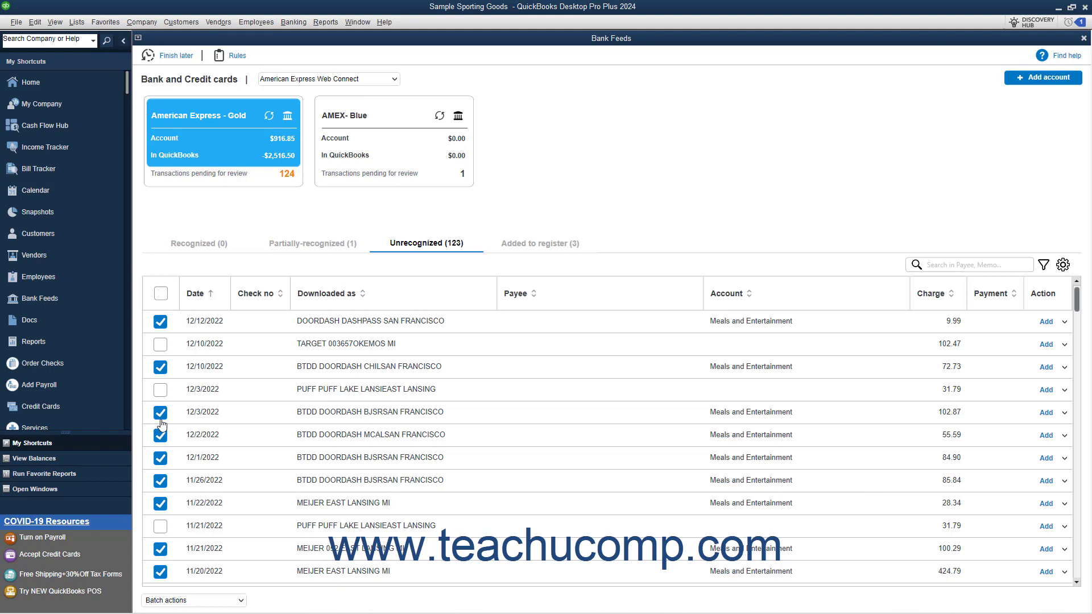
Select only the 12/3, 12/2, 12/1 and 11/26/2022 DoorDash charges and apply Batch actions Add / Confirm.
left_click(163, 296)
left_click(164, 296)
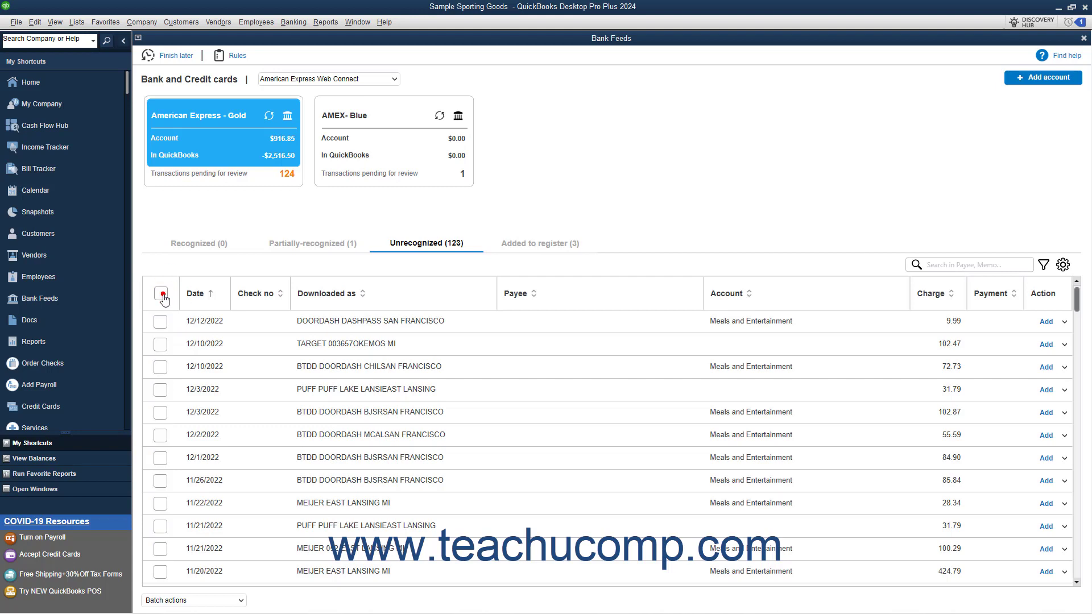
left_click(161, 413)
left_click(161, 437)
left_click(161, 459)
left_click(162, 481)
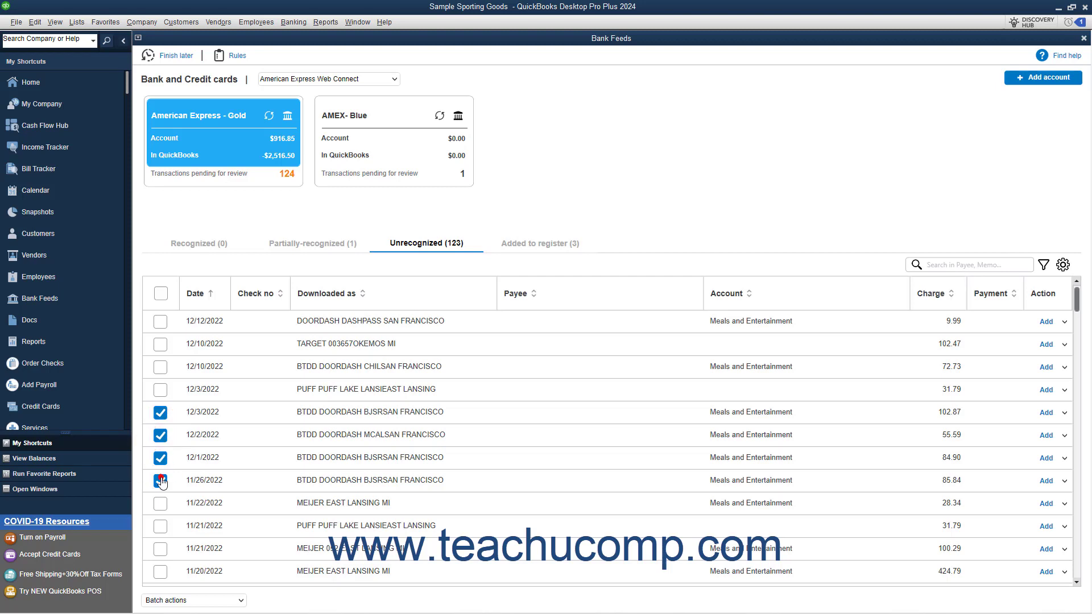
left_click(199, 602)
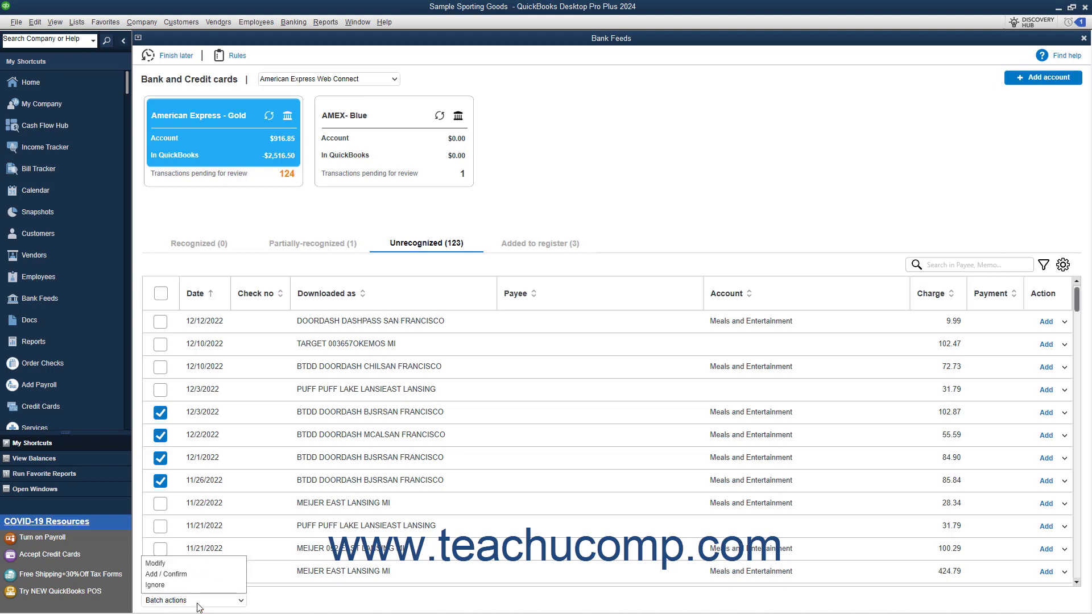
left_click(202, 575)
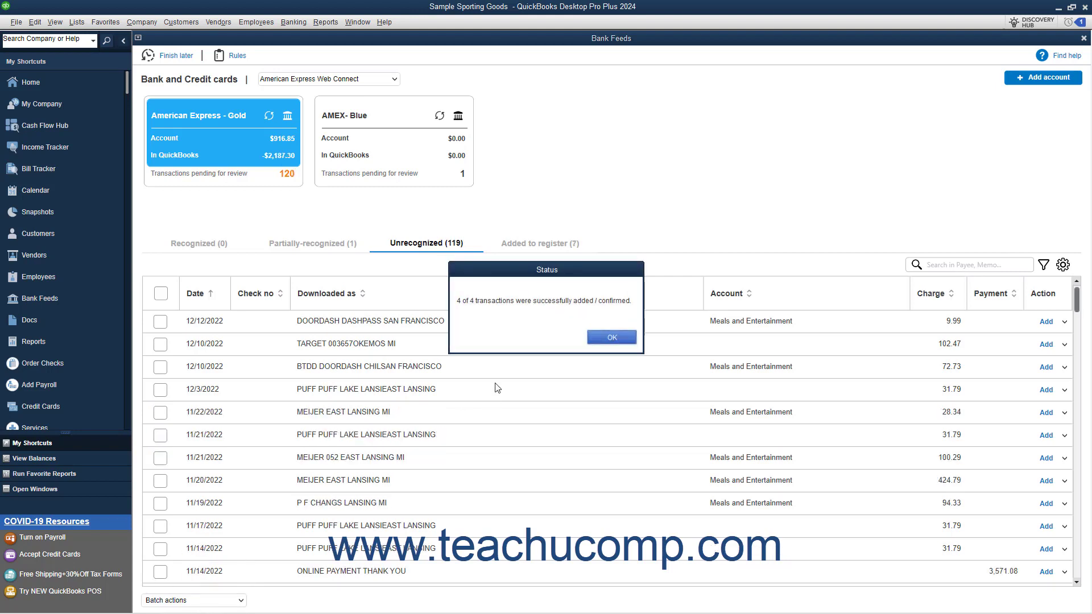
Dismiss the status message and switch to the Added to register (7) list.
left_click(613, 339)
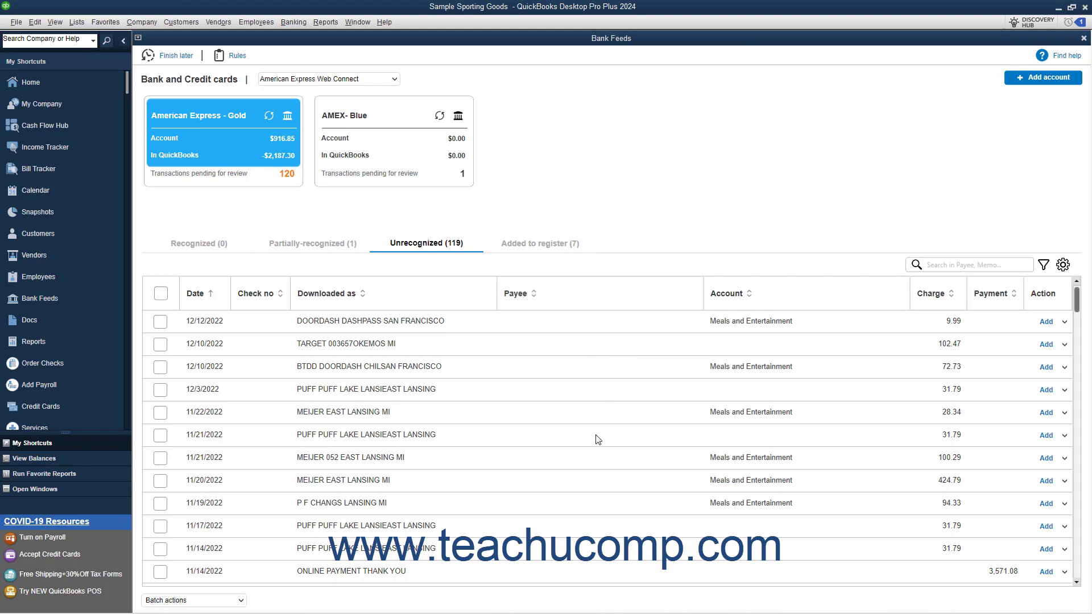
left_click(528, 248)
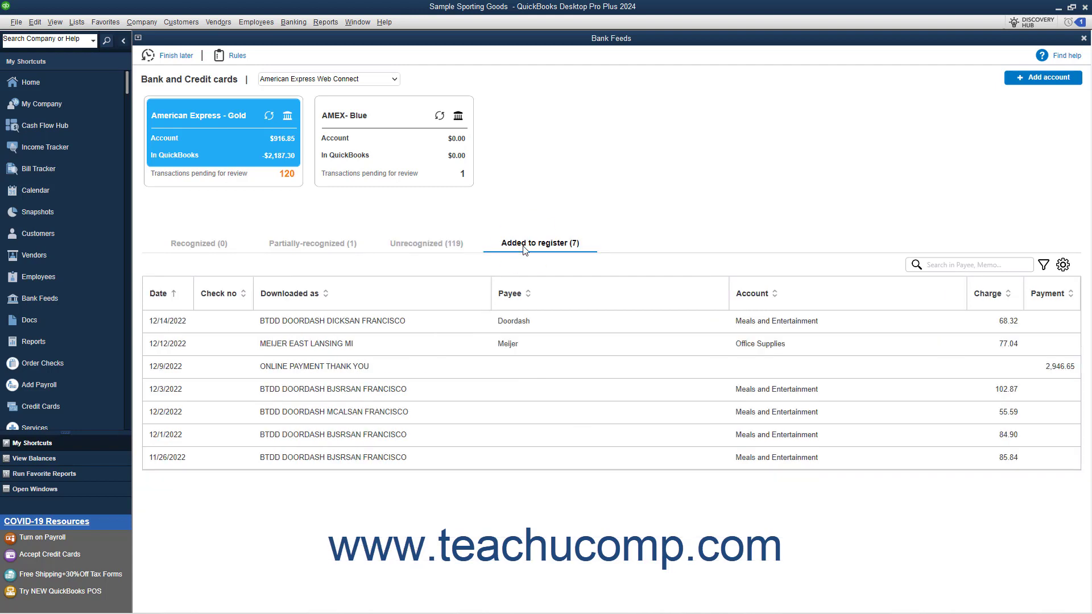